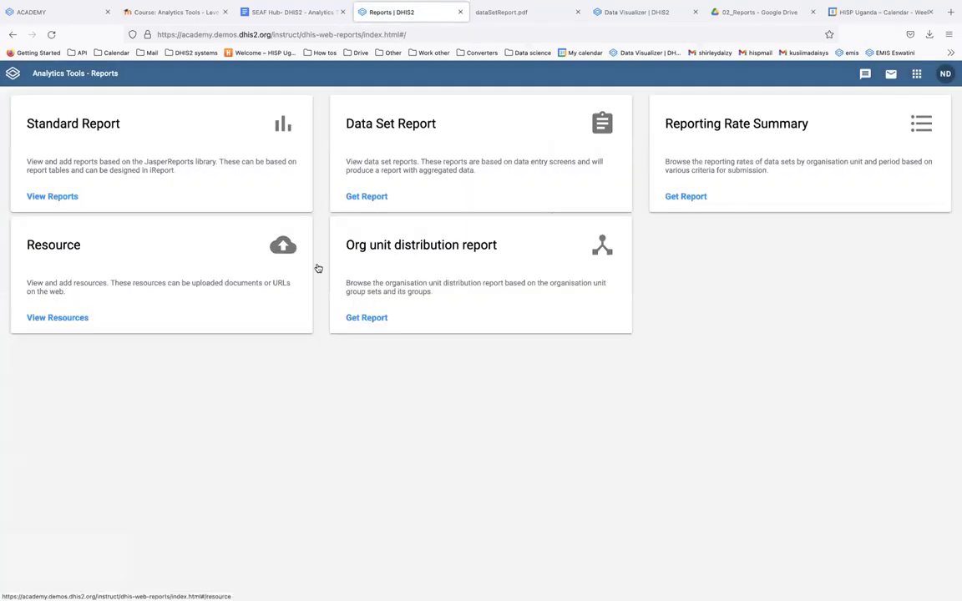
Step: Generate an org unit distribution report for Food Region using the Ownership group set
click(424, 252)
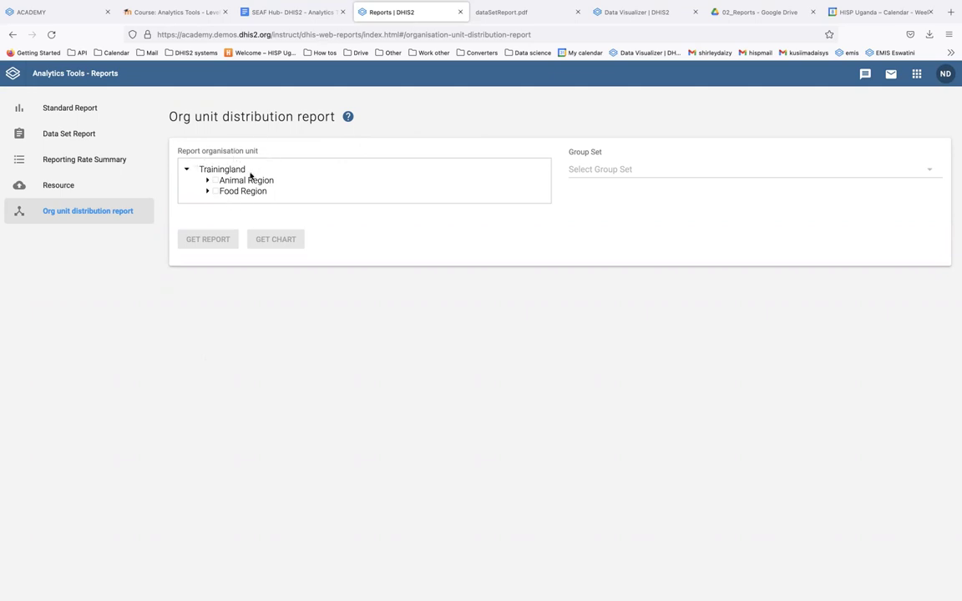
click(215, 192)
click(591, 172)
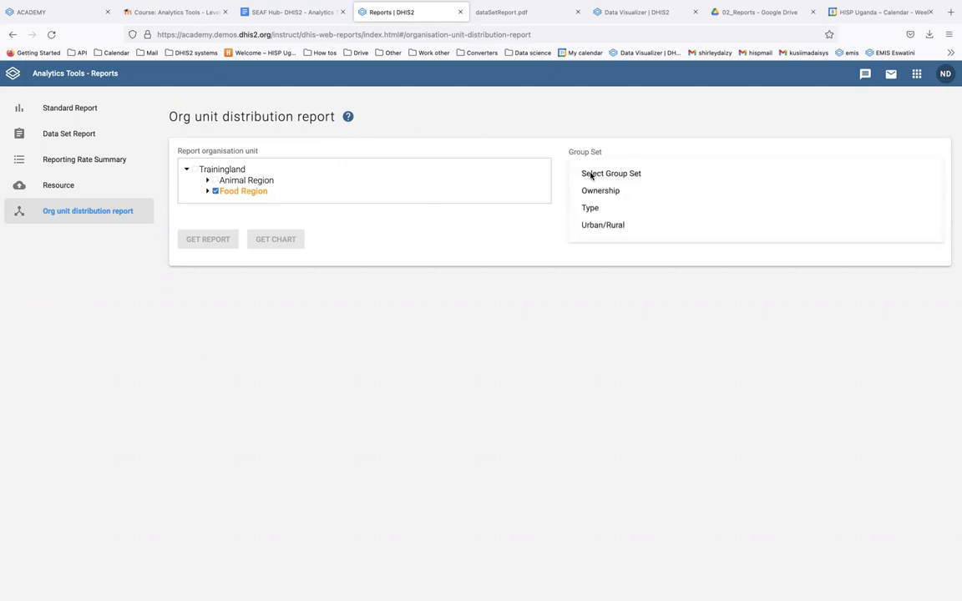
click(594, 191)
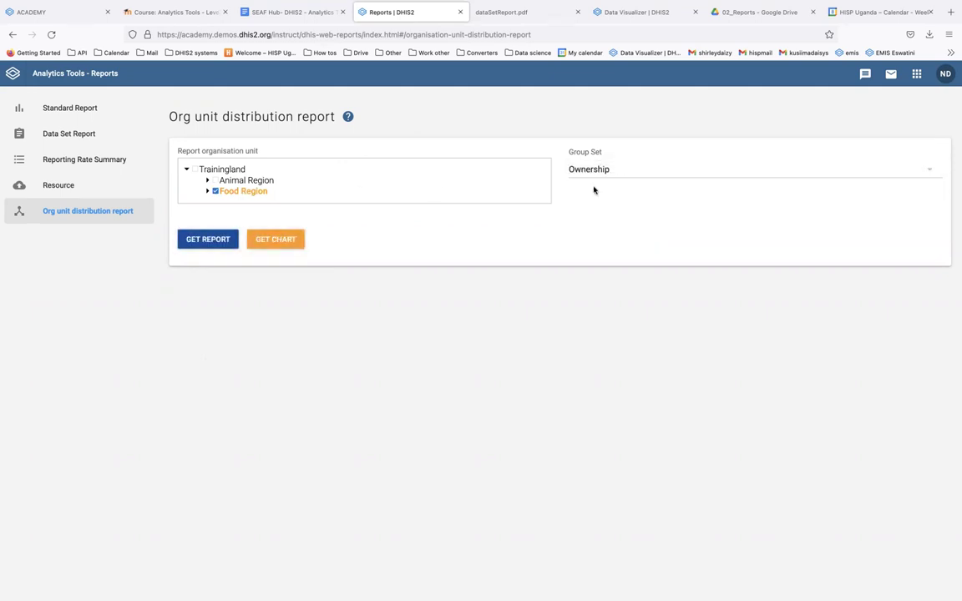
click(226, 239)
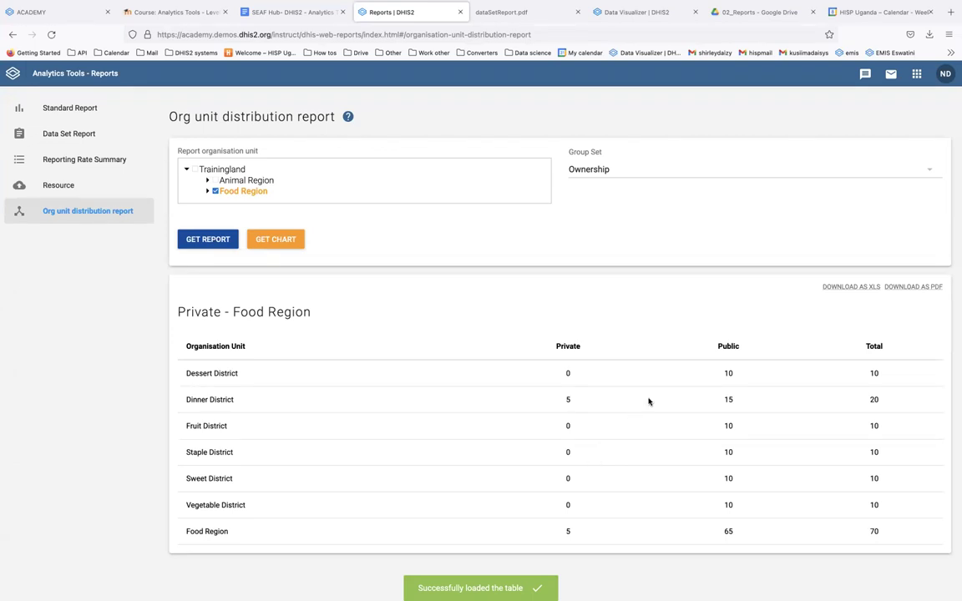
Step: Generate the Food Region distribution report with the group set changed to Type
click(580, 164)
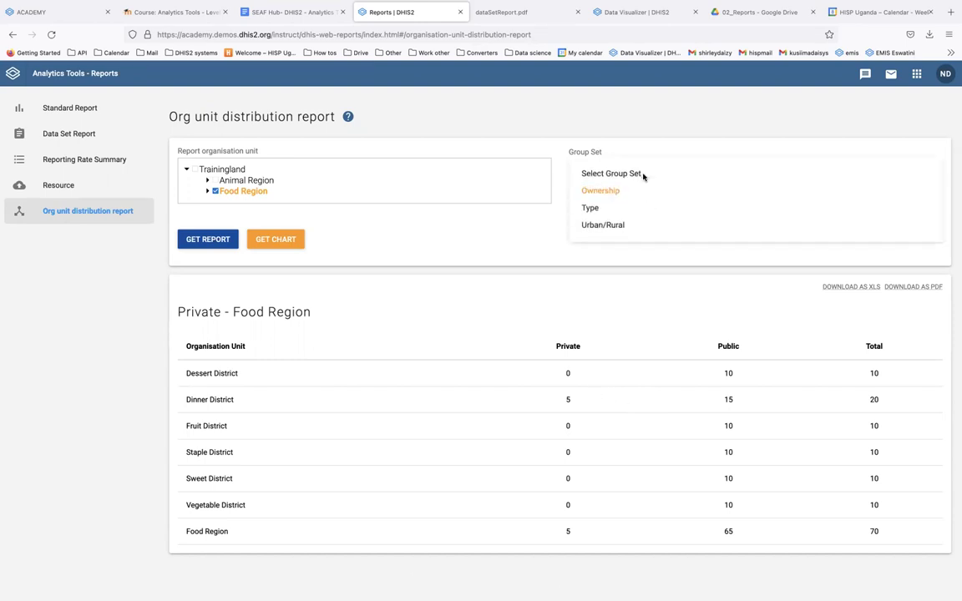
click(588, 208)
click(208, 239)
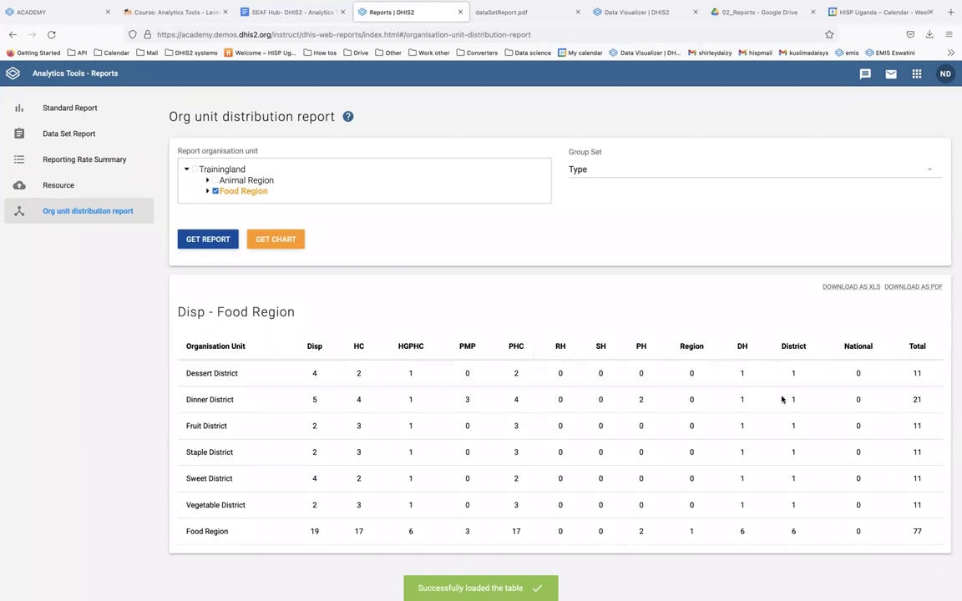
Step: Generate the Food Region distribution report with the group set changed to Urban/Rural
click(594, 169)
click(607, 223)
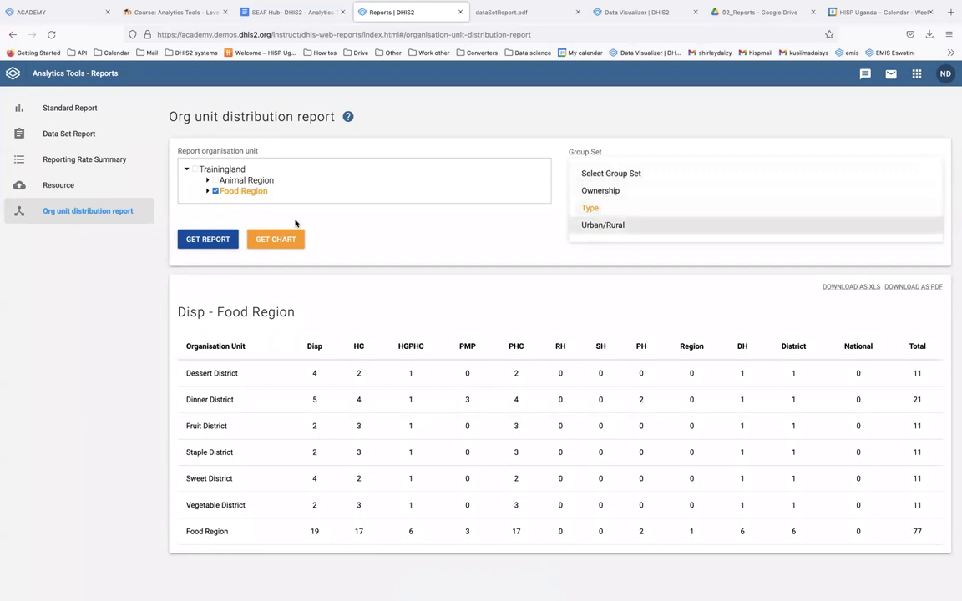
click(220, 241)
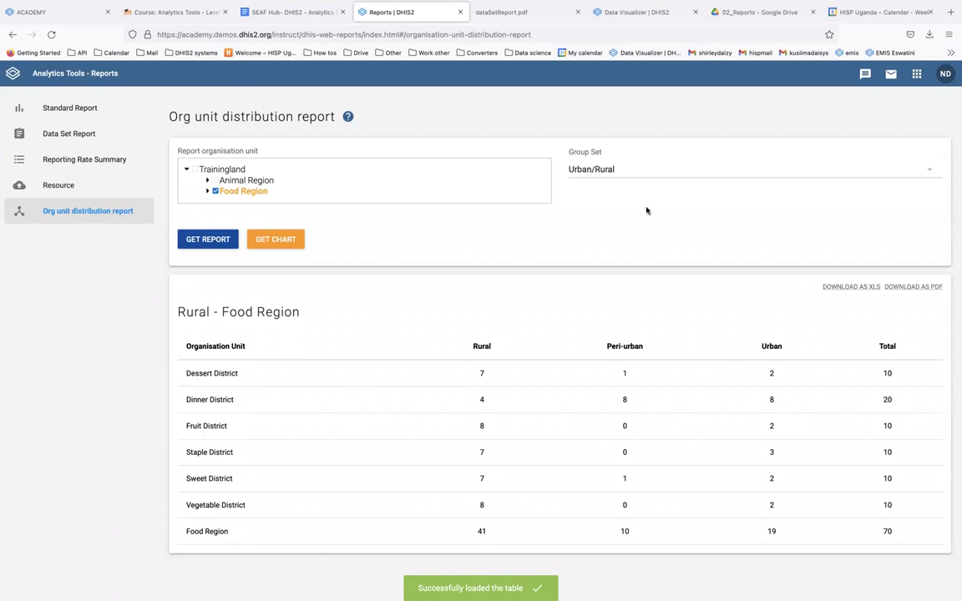
Step: Set the group set back to Ownership and regenerate the Food Region distribution report
click(627, 178)
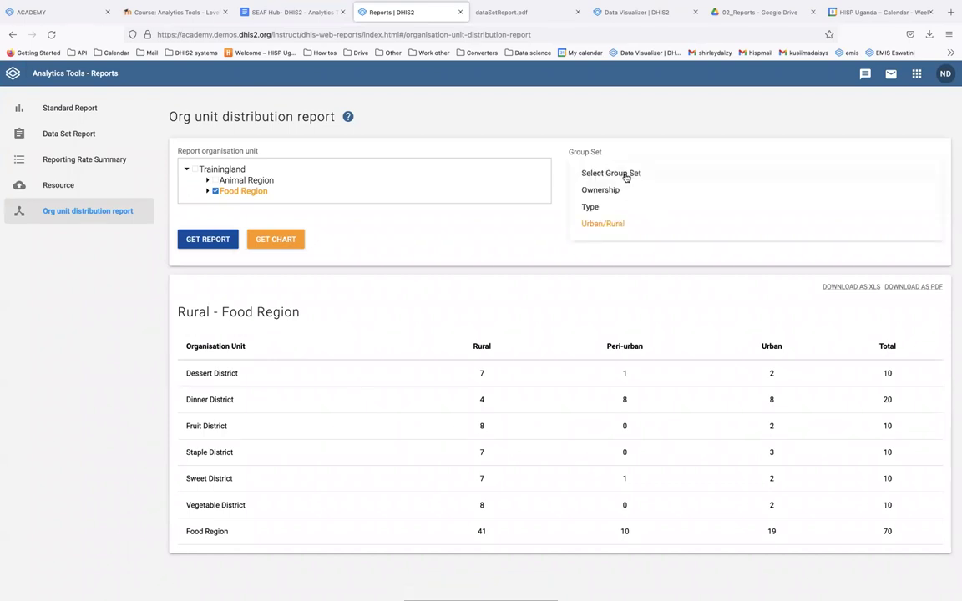
click(639, 189)
click(236, 239)
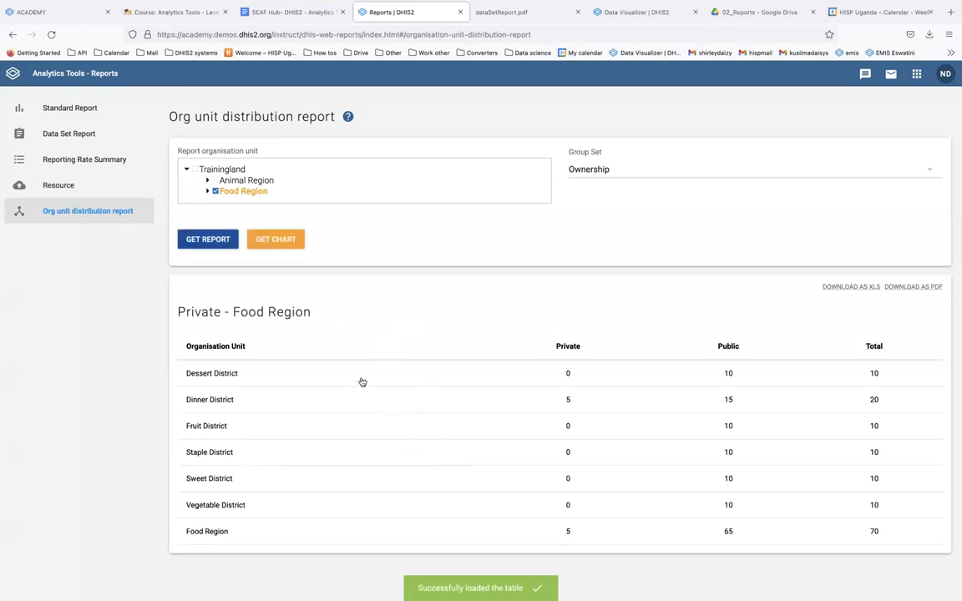
Step: Display the Food Region ownership distribution as a chart and examine its Private and Public bars
click(279, 240)
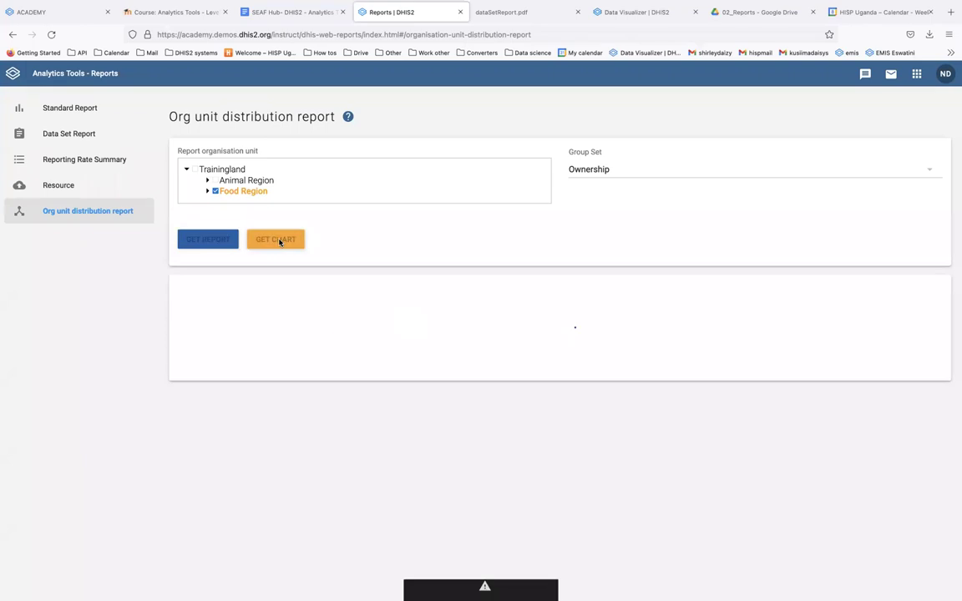
scroll(526, 405, down, 1)
scroll(526, 405, down, 1)
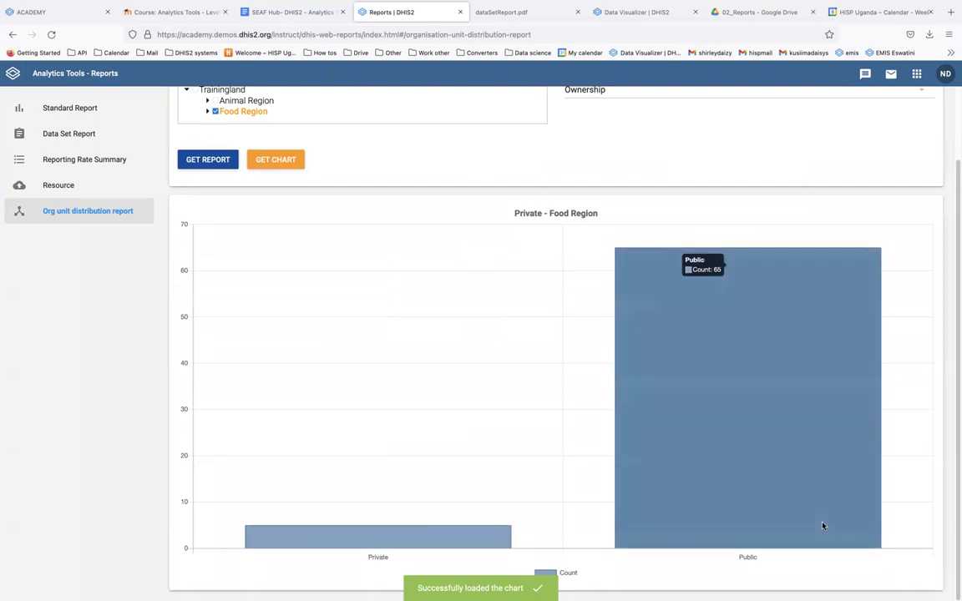
scroll(594, 393, up, 1)
scroll(581, 380, down, 1)
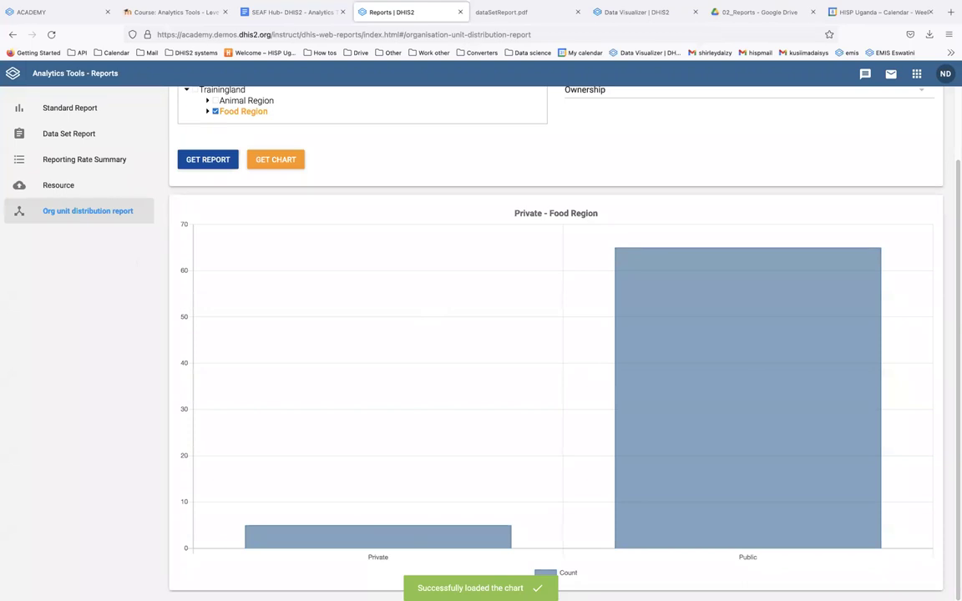
scroll(522, 327, up, 2)
scroll(522, 327, down, 2)
Step: Show the Food Region ownership distribution as a report table again and return to its chart
click(196, 157)
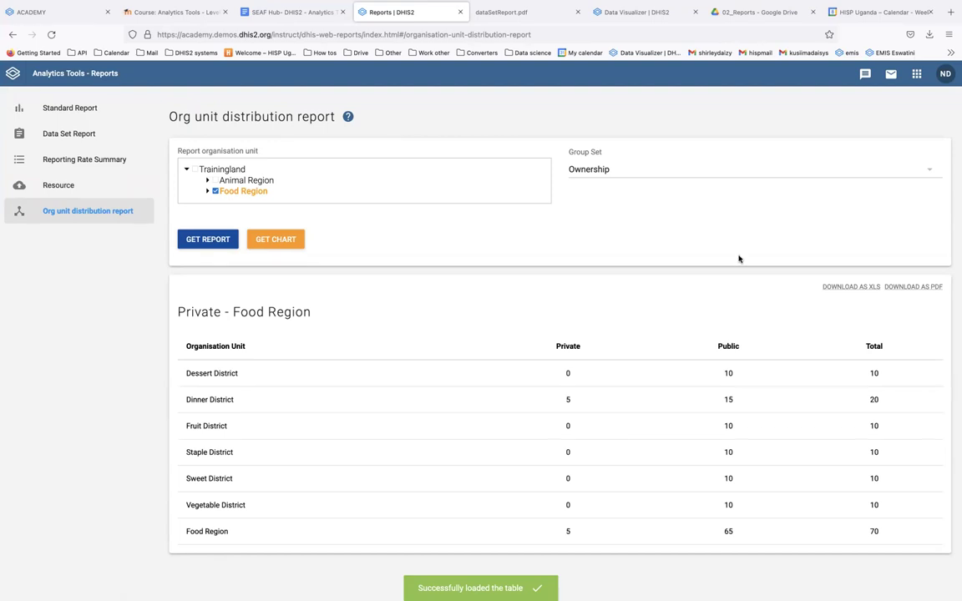
mouse_move(640, 7)
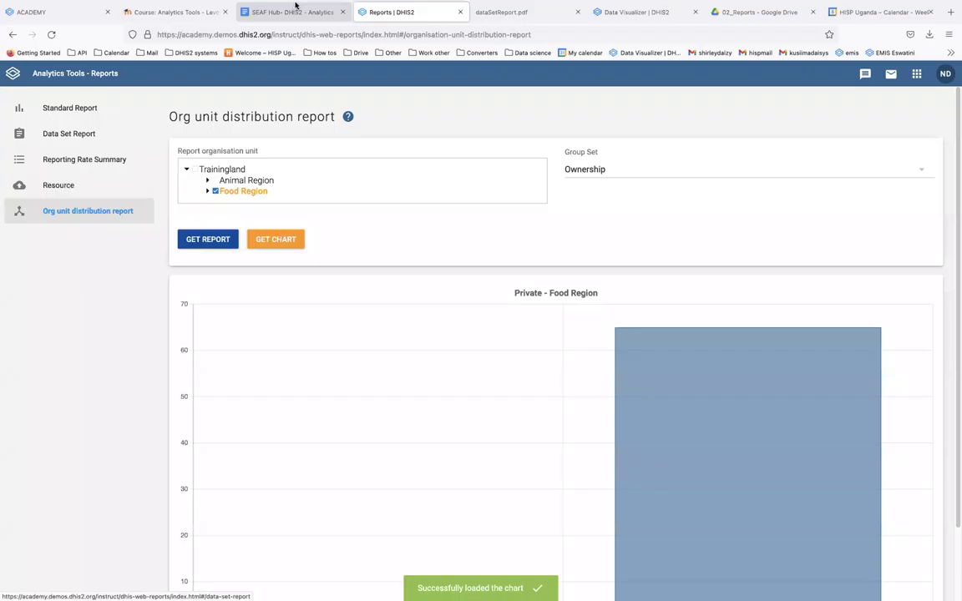
mouse_move(297, 5)
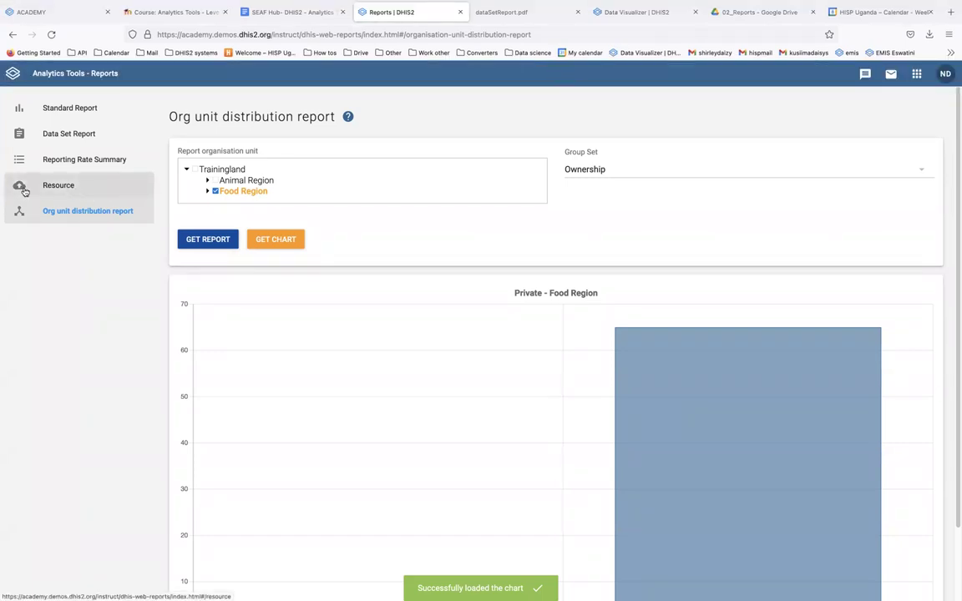
Step: Try to view the COVID-19 Vaccination Data Entry Manual from the Resource list, and return to the list
click(74, 191)
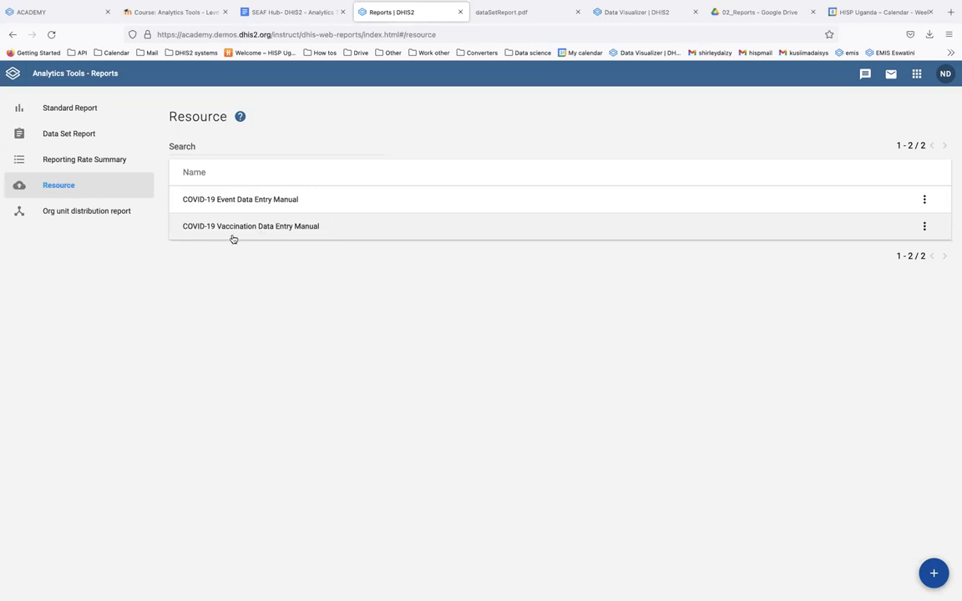
click(925, 227)
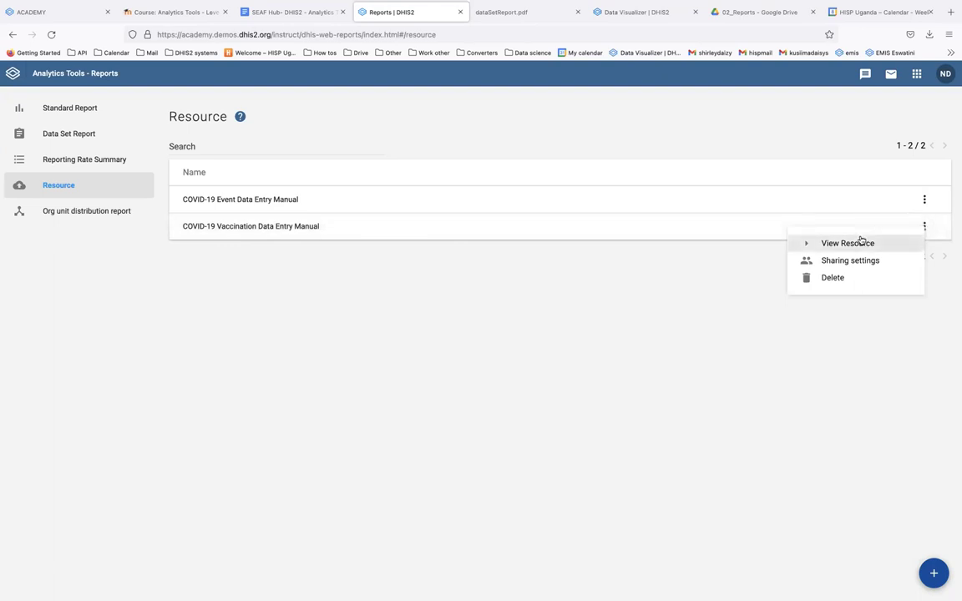
click(859, 243)
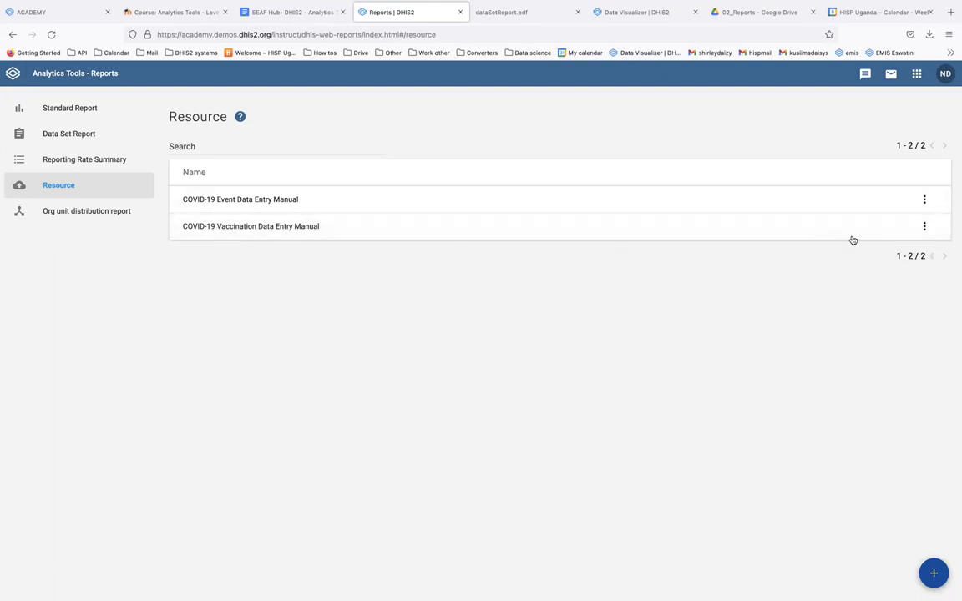
click(924, 226)
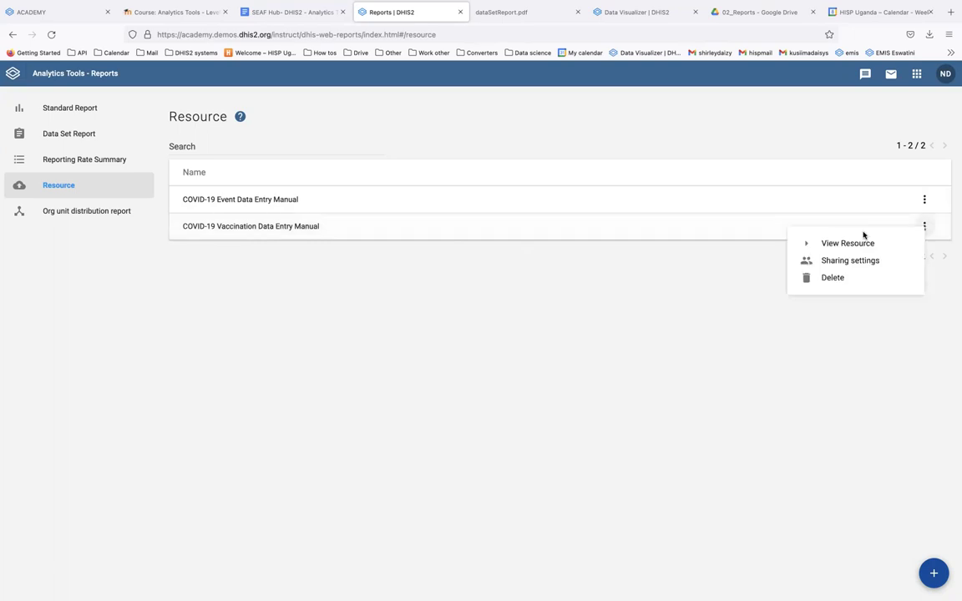
click(850, 244)
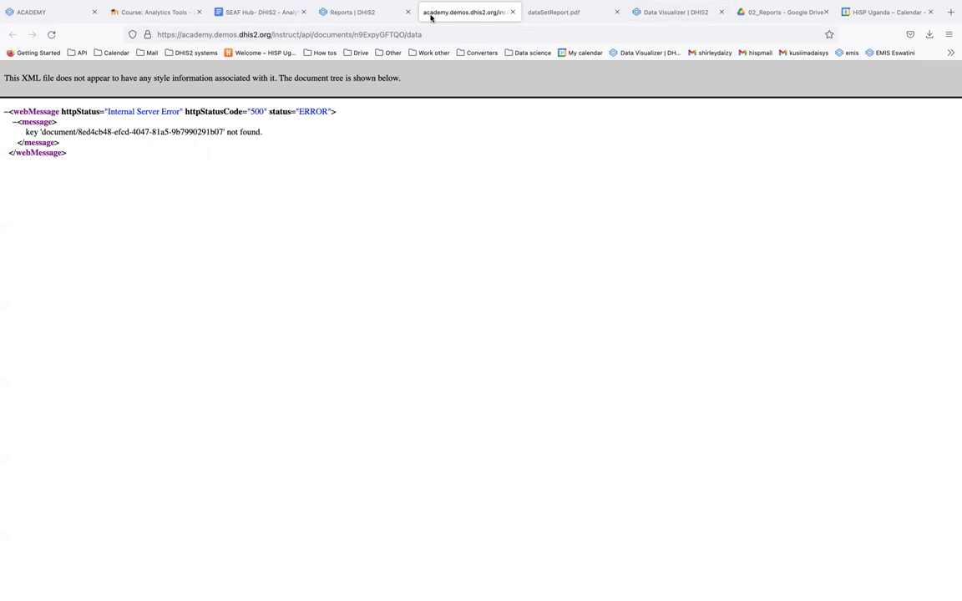
click(327, 15)
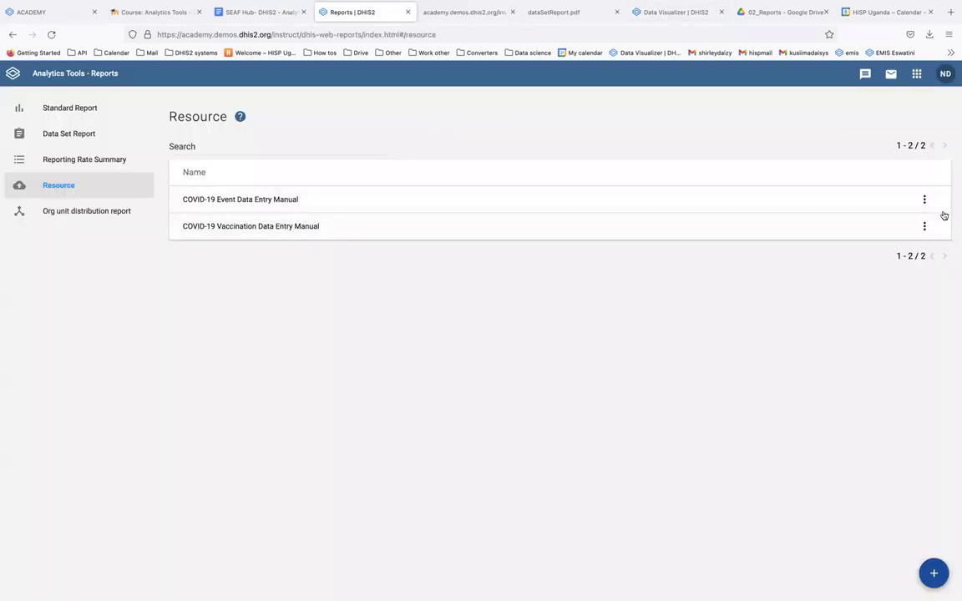
Step: Start a new resource named SOP and keep its resource type as Upload file
click(935, 576)
click(110, 190)
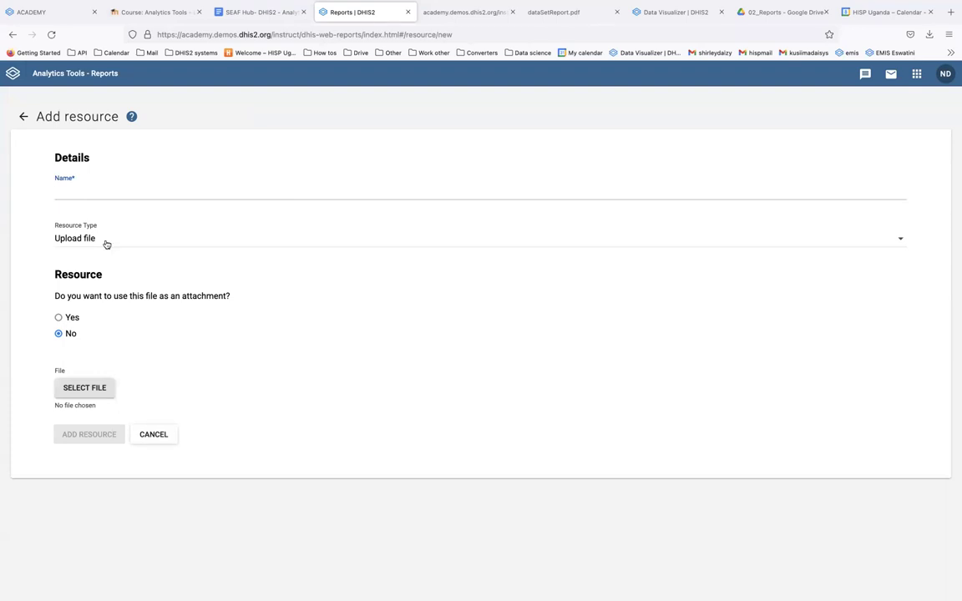
text(SOP)
click(86, 240)
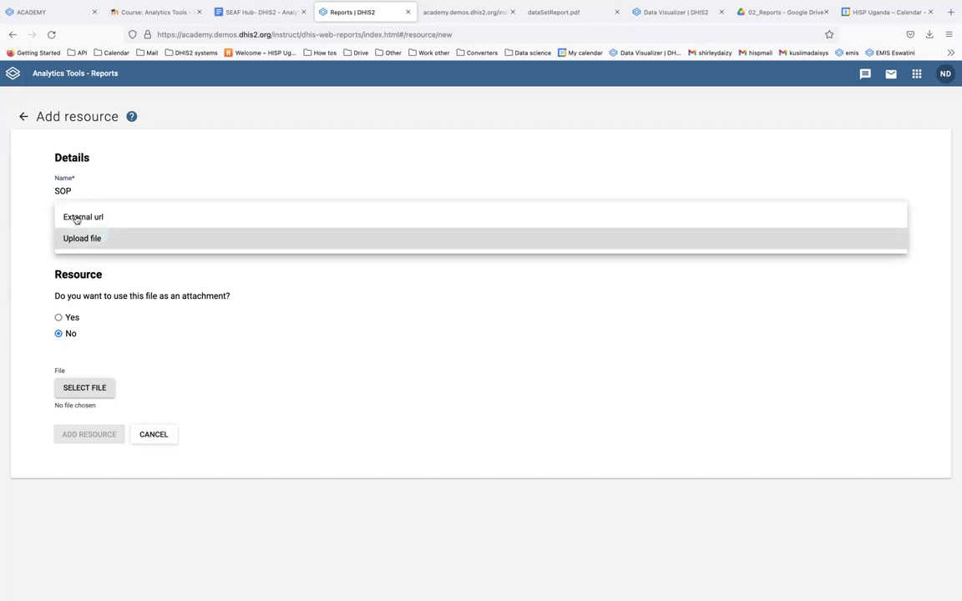
click(82, 245)
click(81, 246)
click(81, 247)
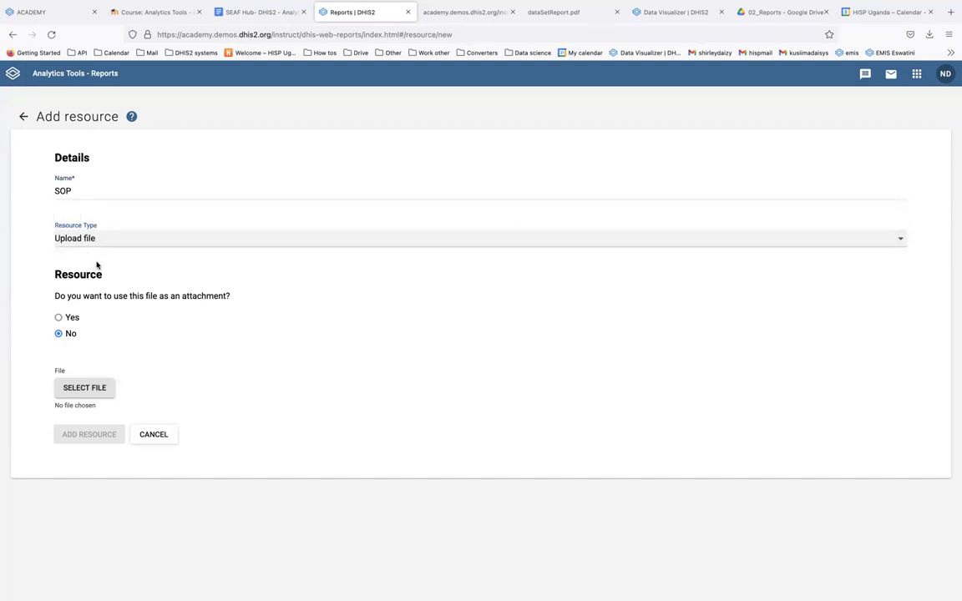
Step: Set the resource to be used as an attachment, choose dataSetReport.pdf from Downloads, and add the resource
click(58, 318)
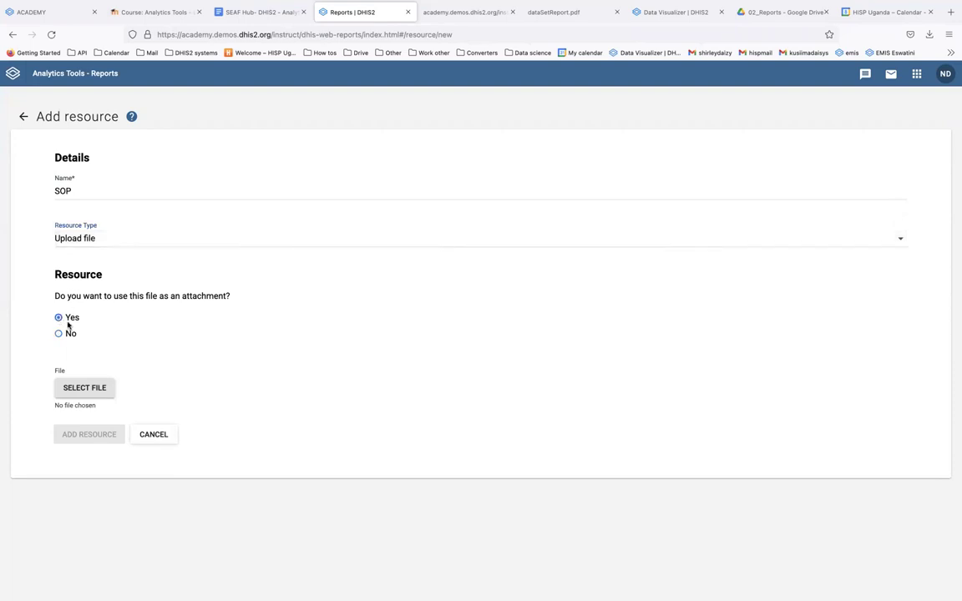
click(101, 391)
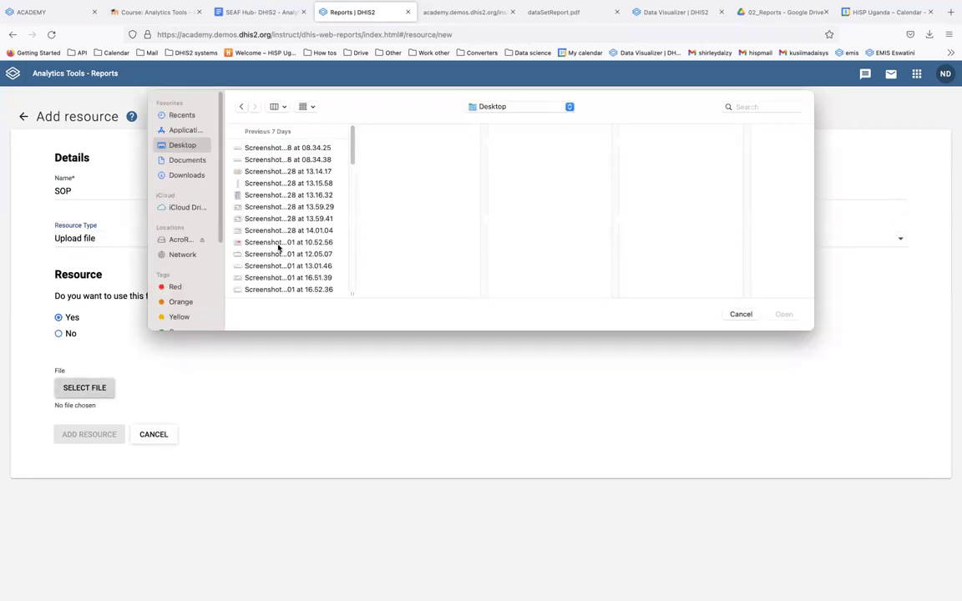
click(182, 175)
click(275, 207)
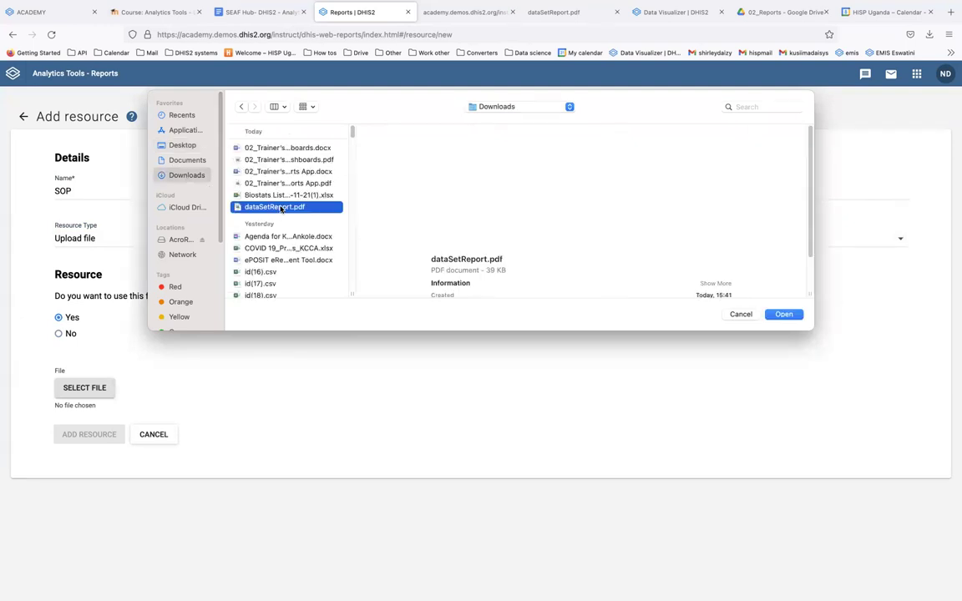
click(790, 318)
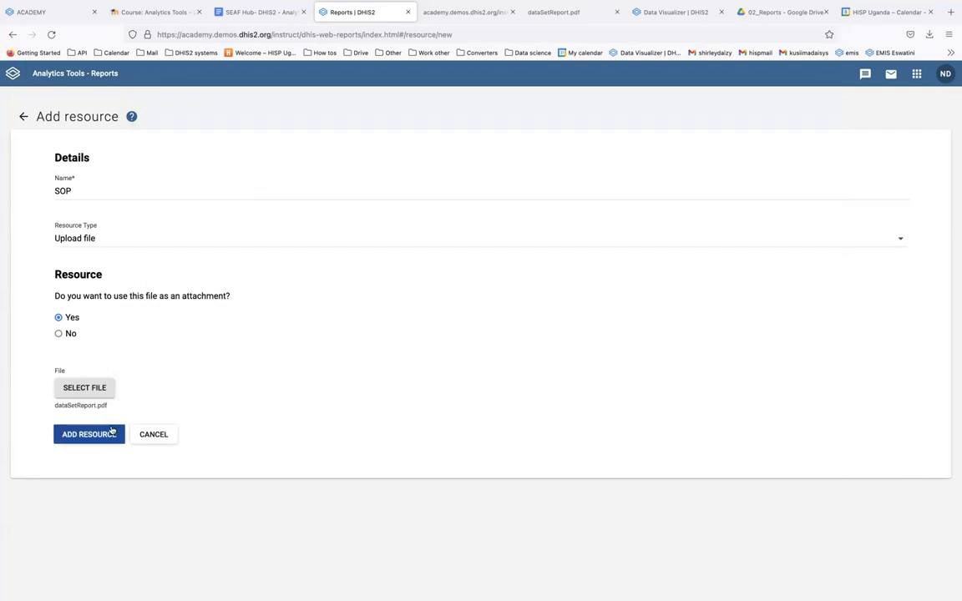
click(106, 437)
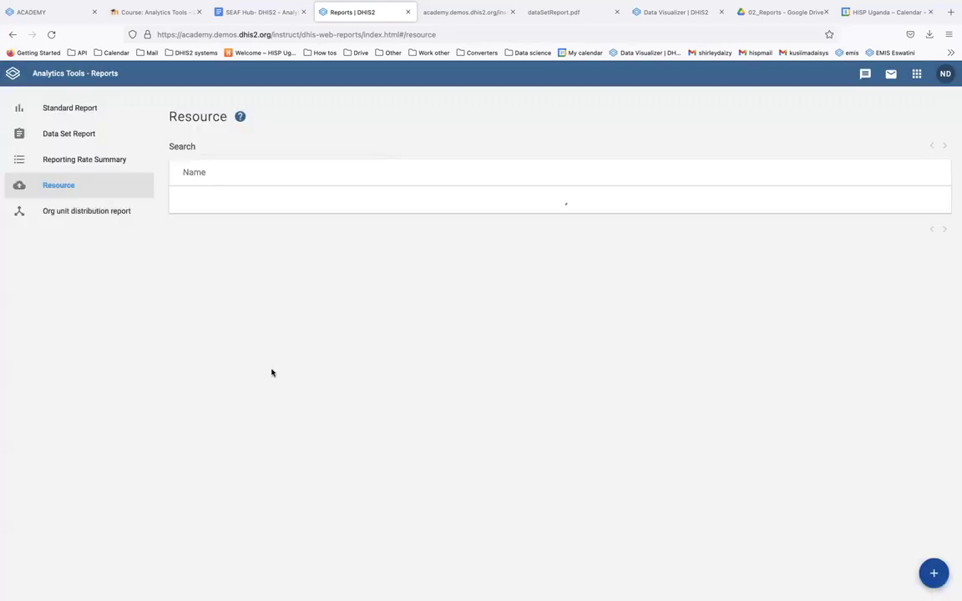
Step: View the SOP resource, look through its PDF pages, and return to the Resource list
click(925, 253)
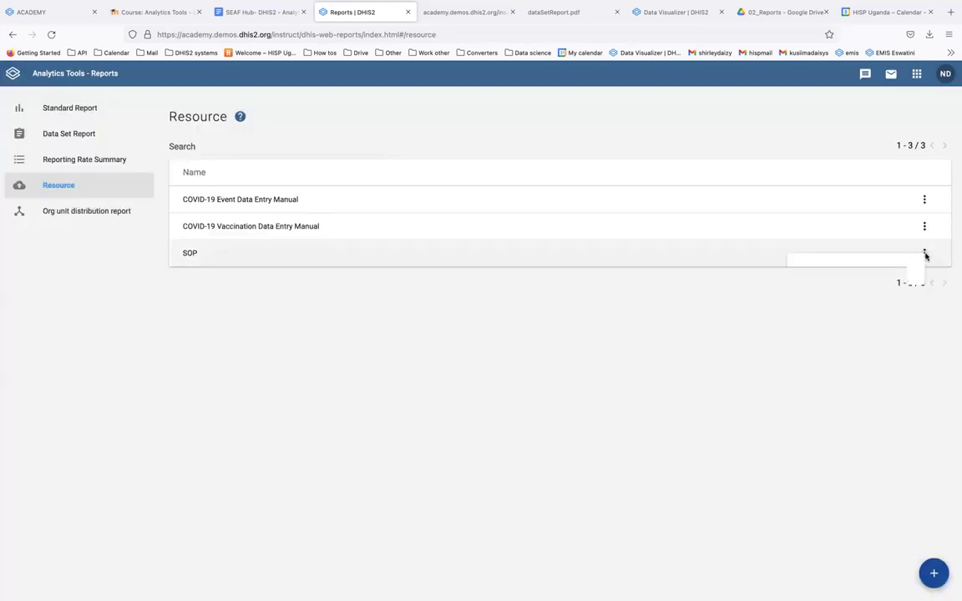
click(833, 272)
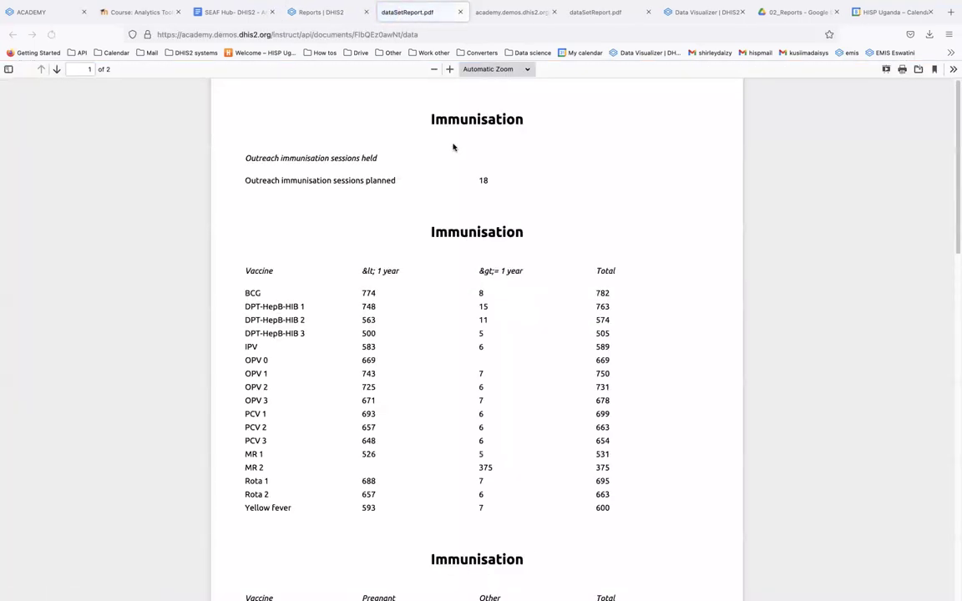
scroll(518, 342, down, 5)
scroll(516, 351, down, 12)
scroll(515, 338, up, 10)
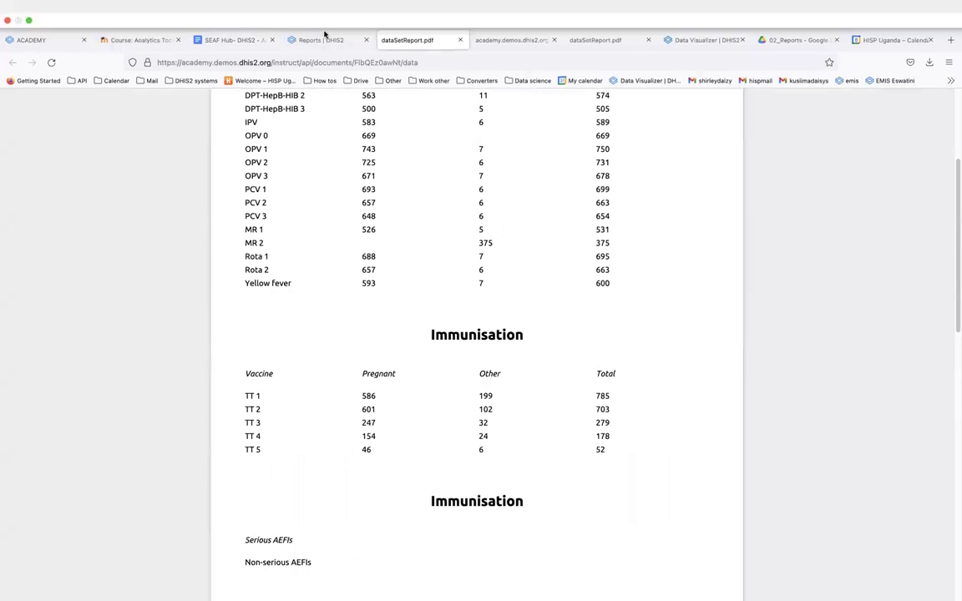
click(324, 40)
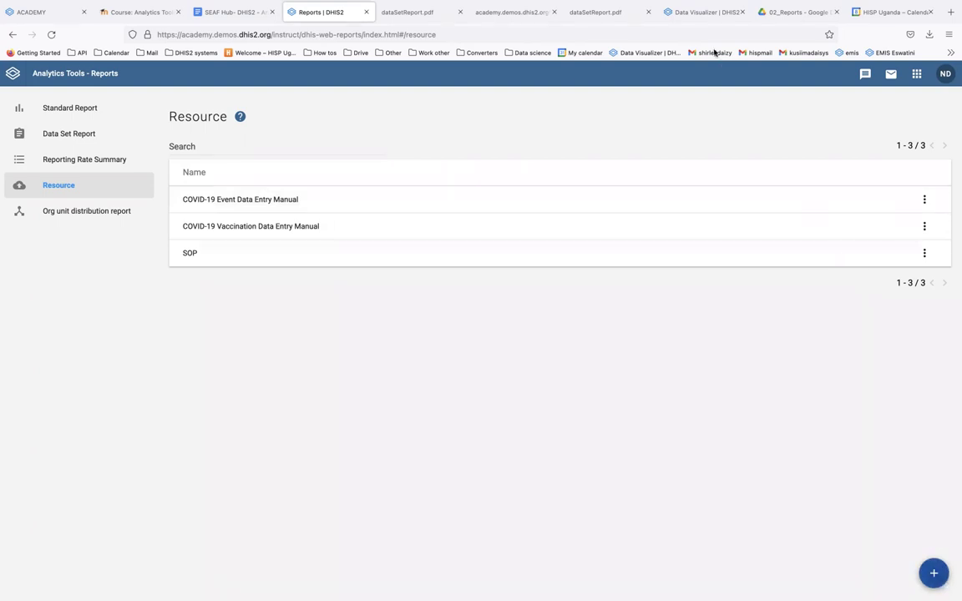
mouse_move(695, 39)
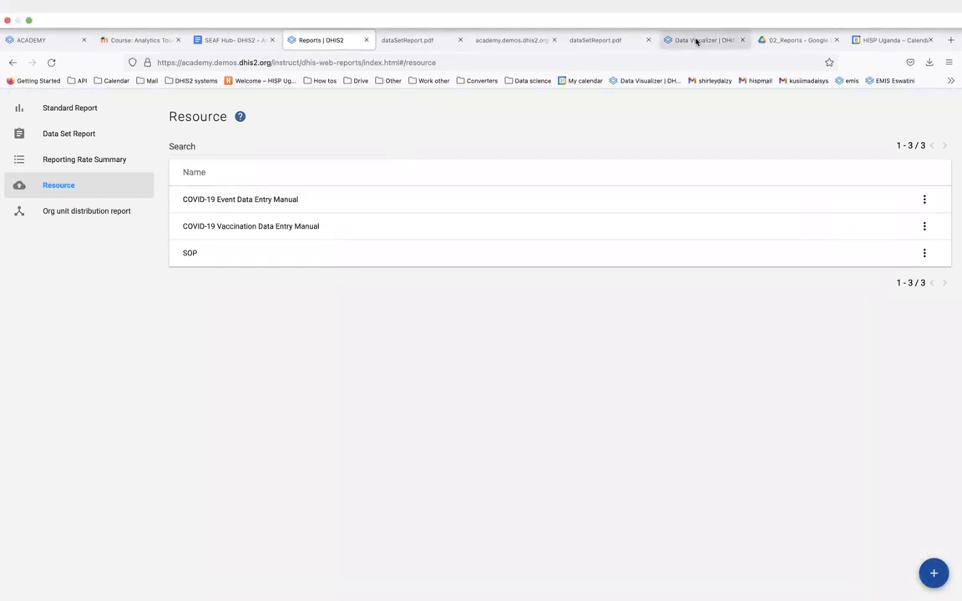
Step: Start a new resource, copy the Data Visualizer address of the EPI - Completeness - 2021 months chart, and return to the resource form
click(935, 574)
click(109, 191)
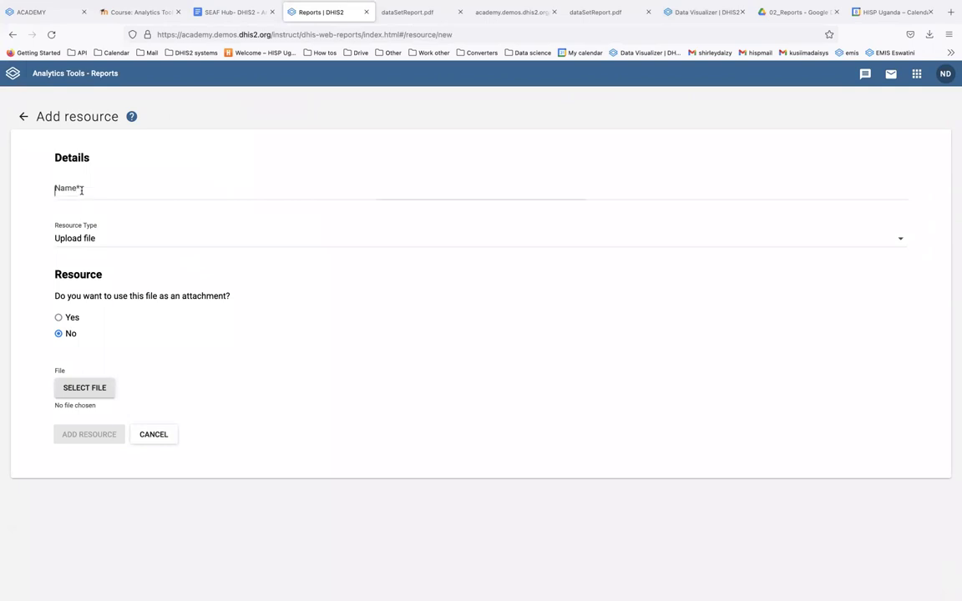
click(665, 12)
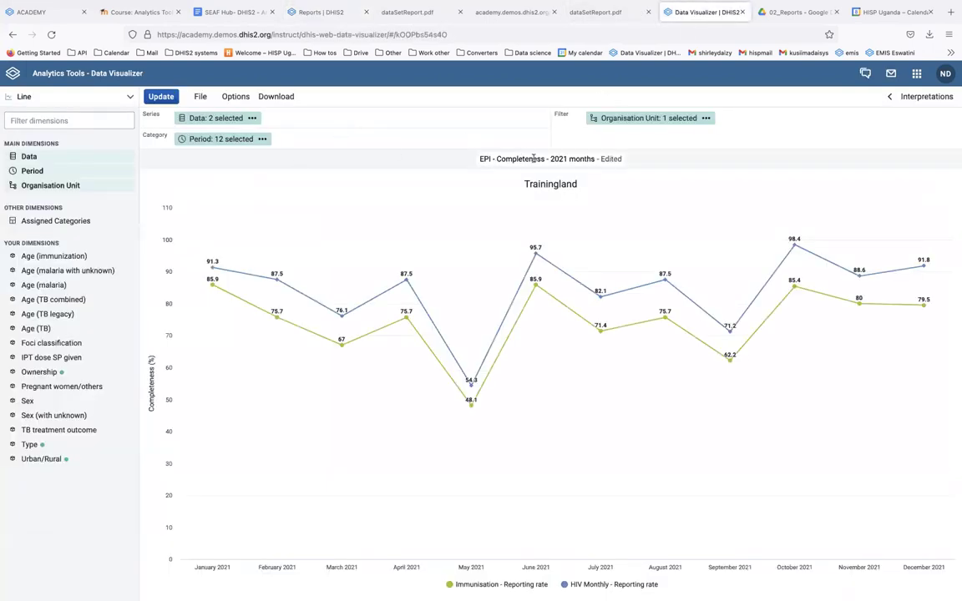
right_click(320, 34)
click(327, 75)
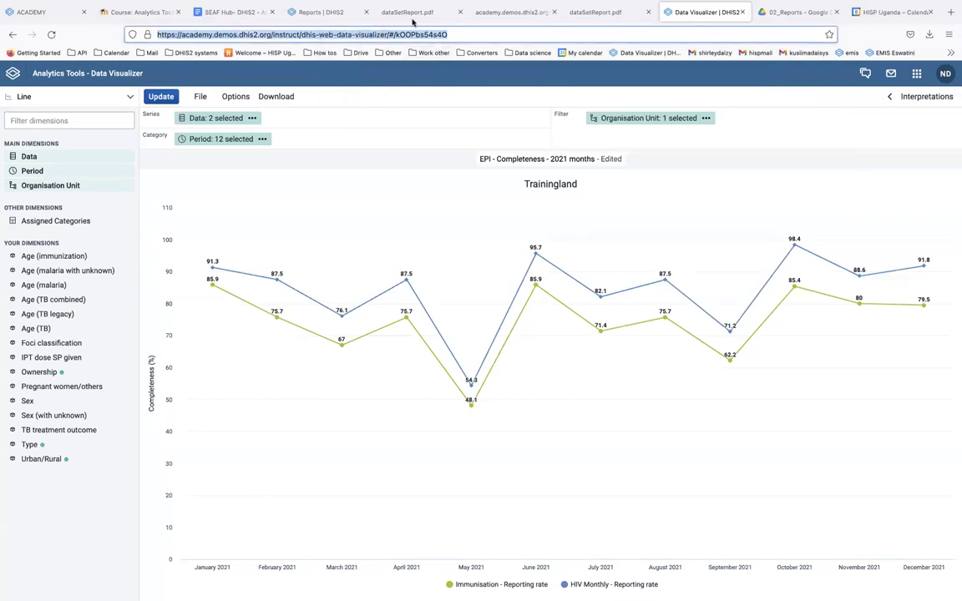
click(305, 13)
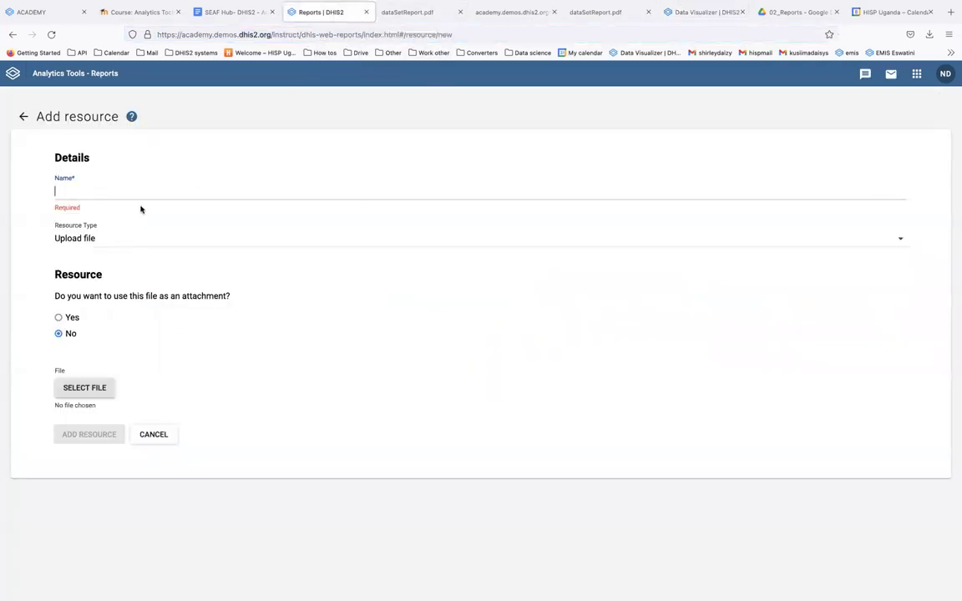
Step: Name the resource EPI completeness, set its type to External url, paste the copied chart address, and add the resource
text(EPI completeness)
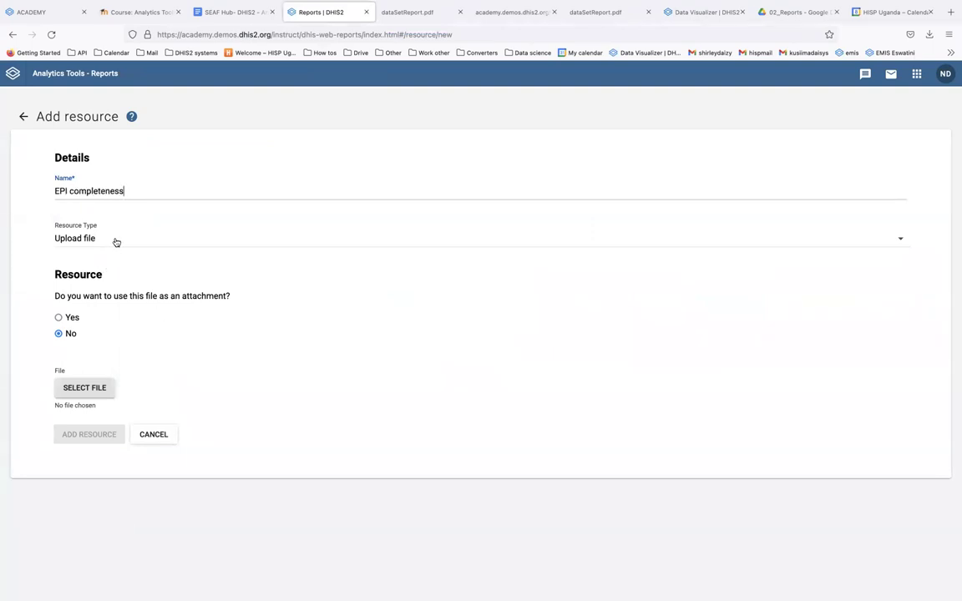
click(118, 239)
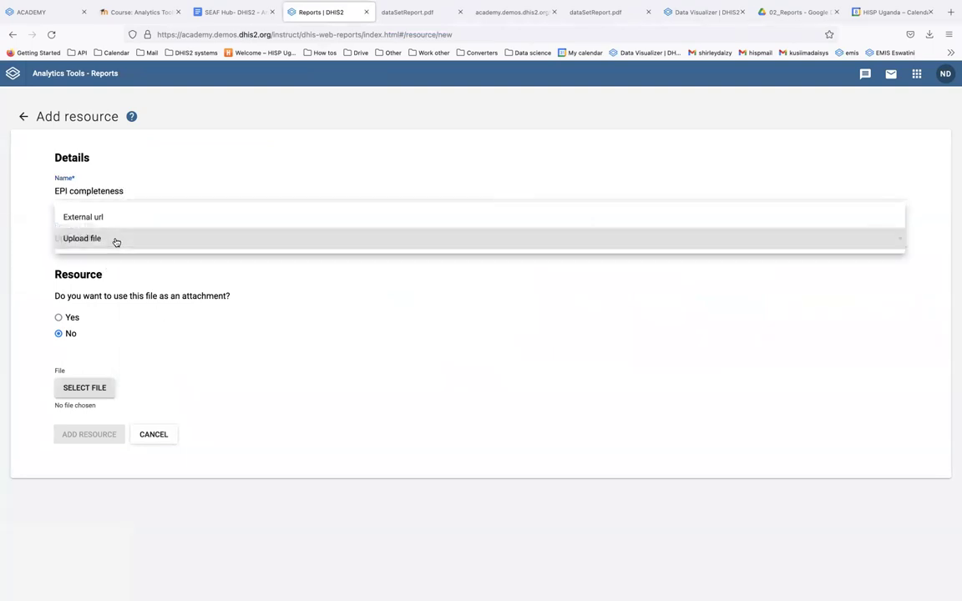
click(109, 217)
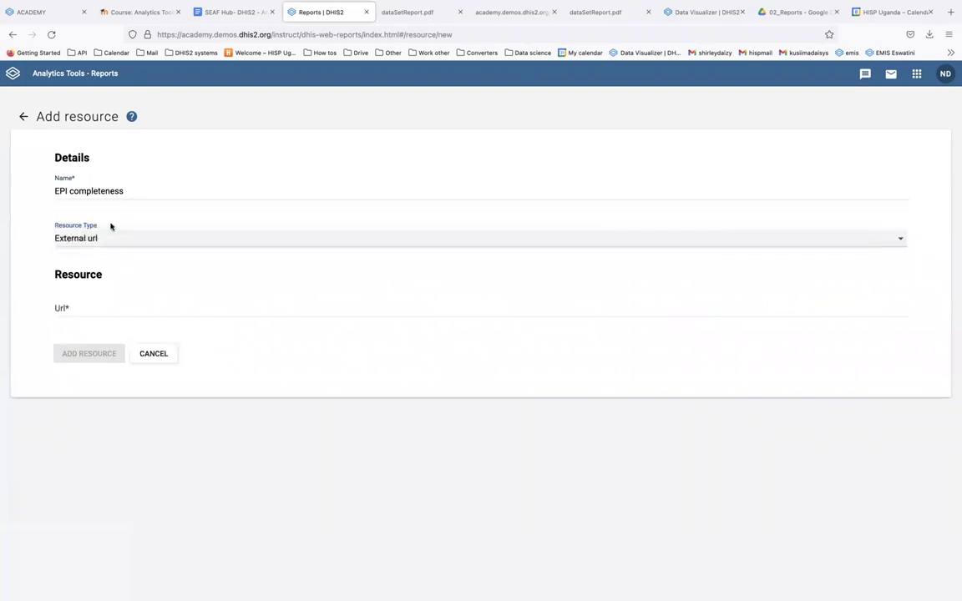
click(86, 307)
key(super+v)
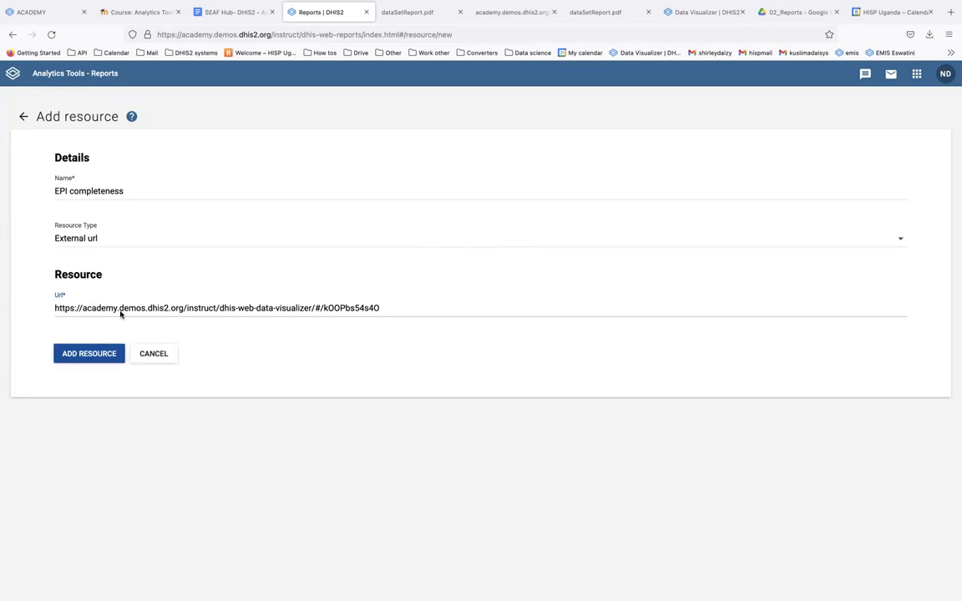
click(89, 353)
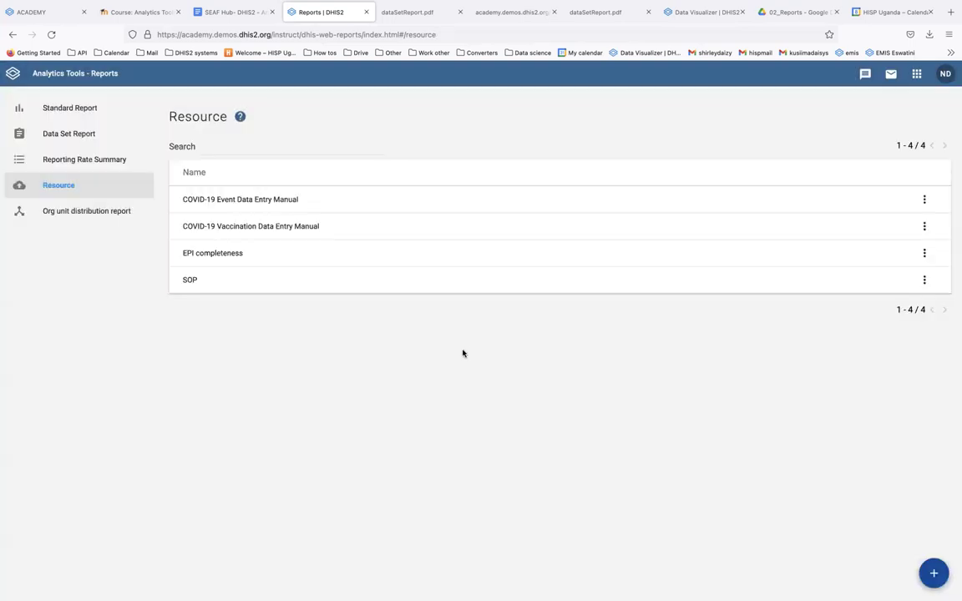
Step: View the EPI completeness resource from the Resource list and return to the Reports app
click(927, 254)
click(848, 270)
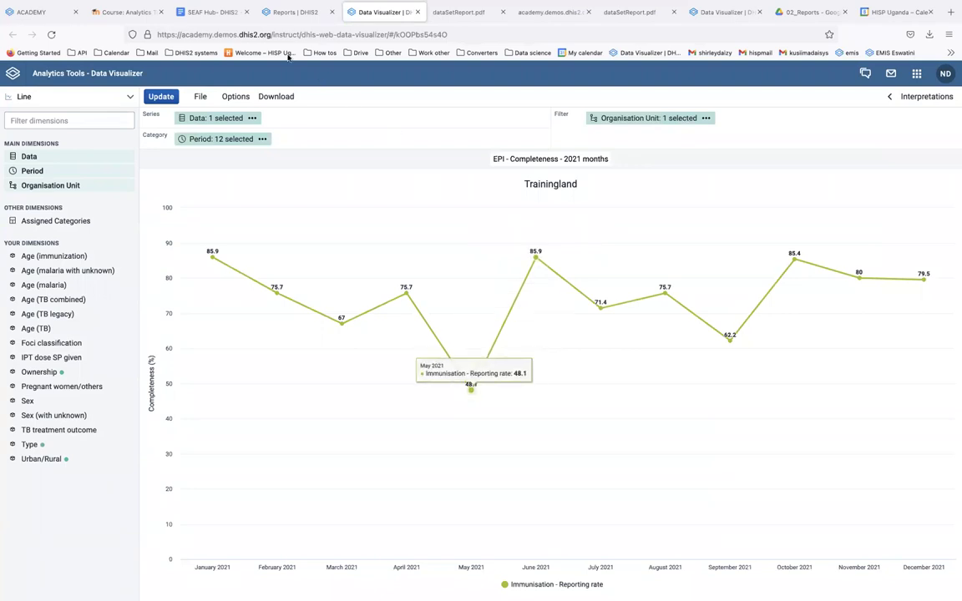
click(267, 14)
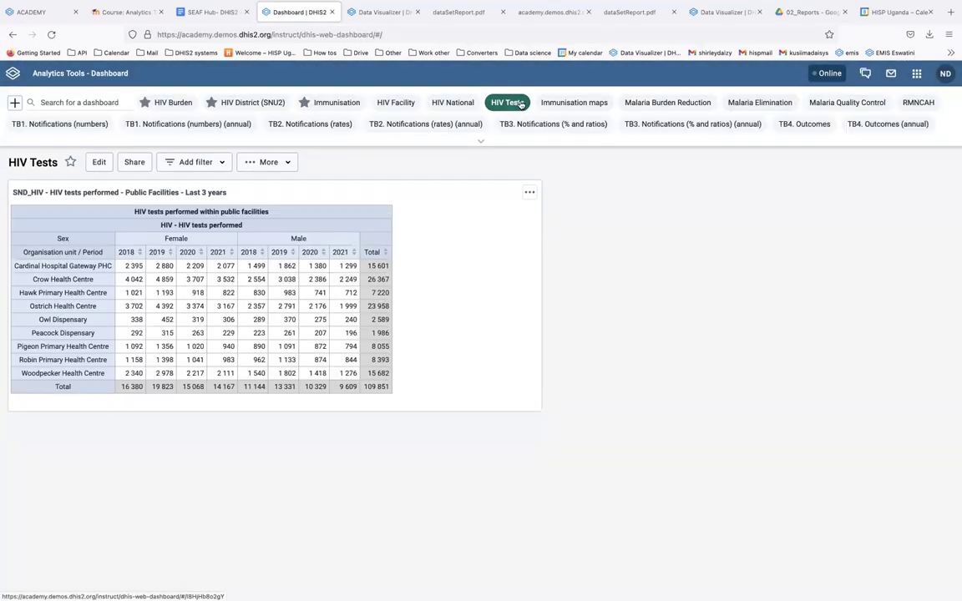
Step: Open the HIV Tests dashboard for editing and search the items to add for sop
click(97, 162)
click(422, 234)
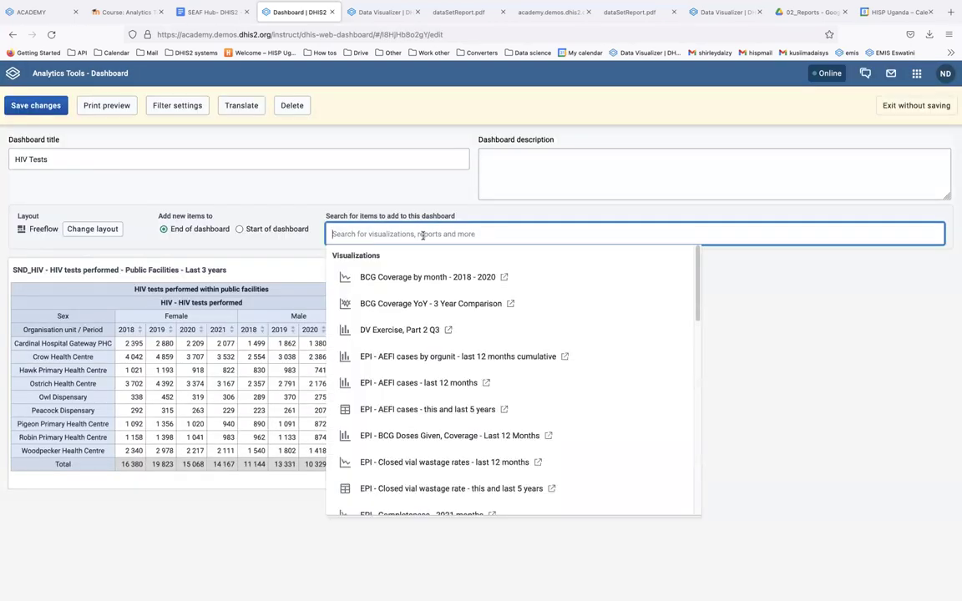
text(sop)
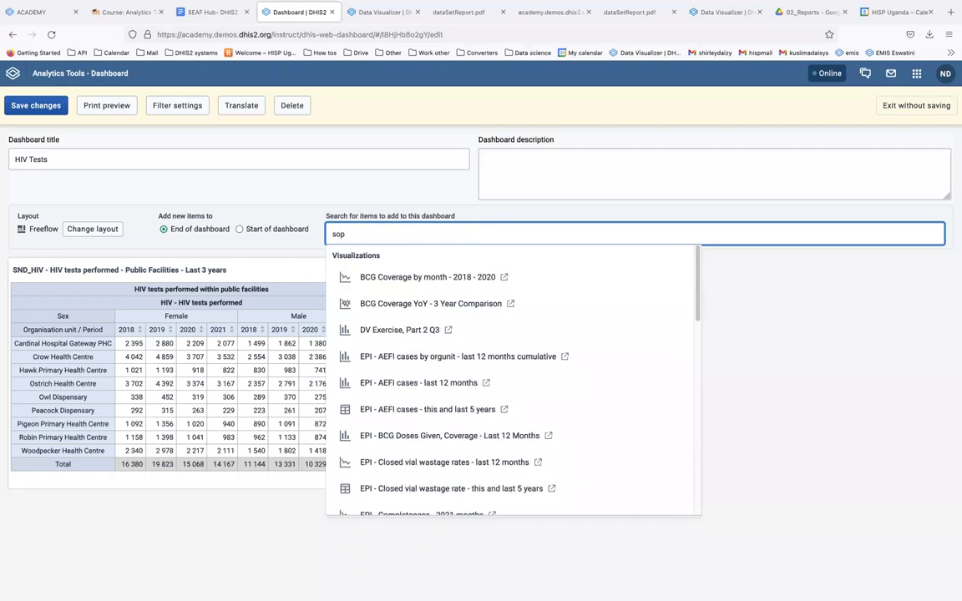
text(s)
scroll(470, 392, down, 1)
scroll(470, 392, up, 1)
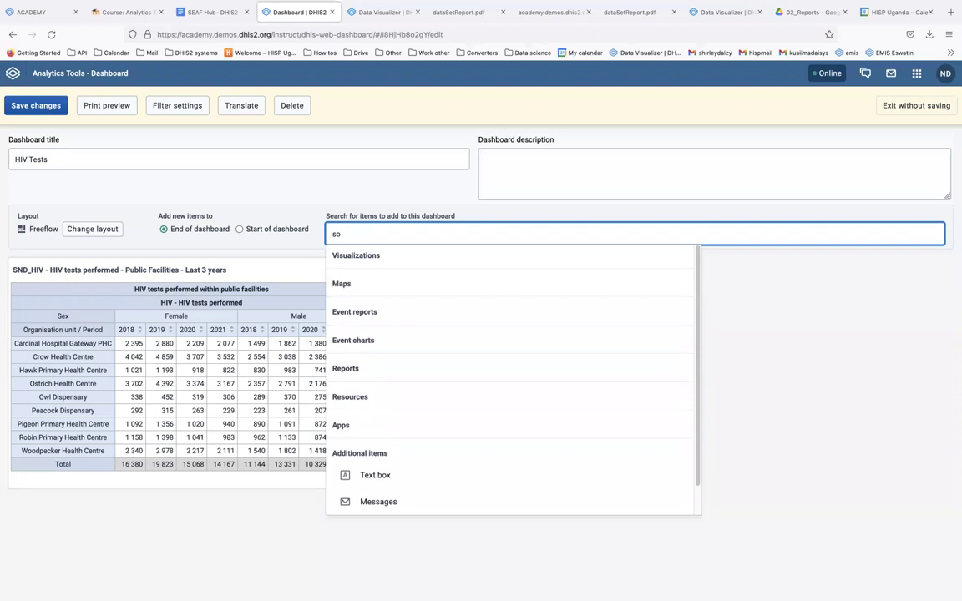
Step: Search the dashboard items for epi co, insert the EPI completeness resource, and save the dashboard changes
key(BackSpace)
key(BackSpace)
text(epi c)
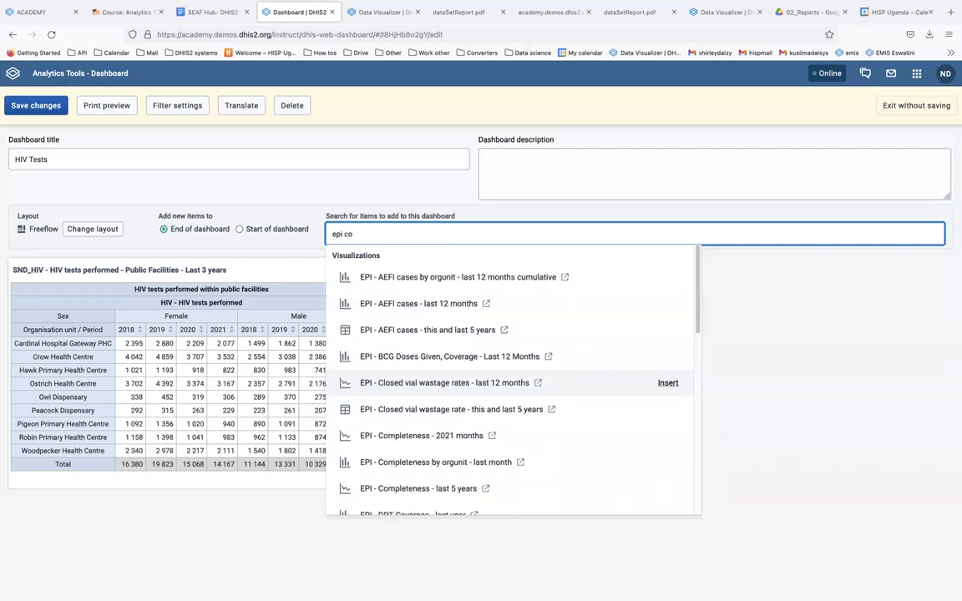
scroll(519, 441, down, 5)
scroll(519, 440, down, 8)
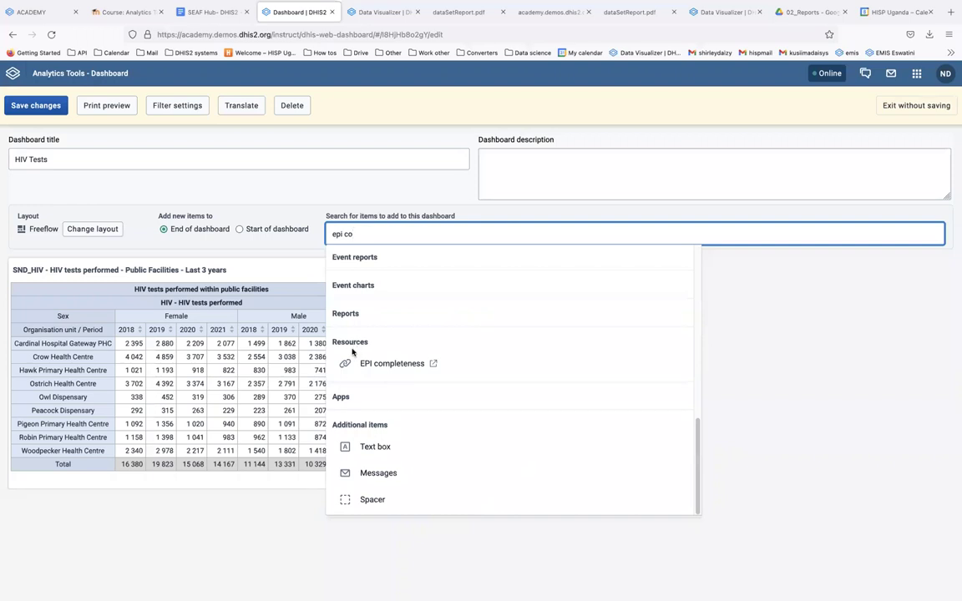
click(666, 364)
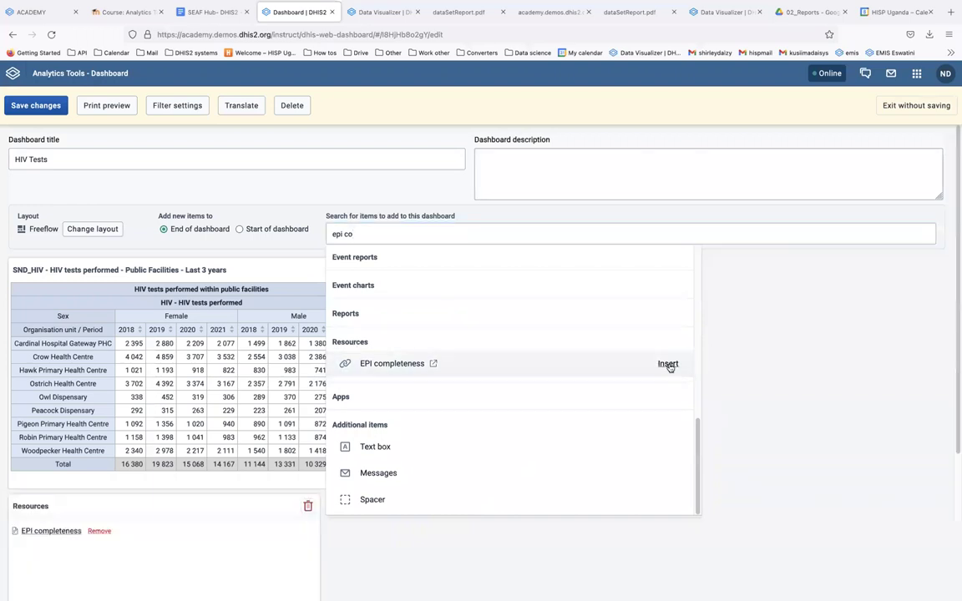
click(475, 567)
scroll(64, 470, down, 5)
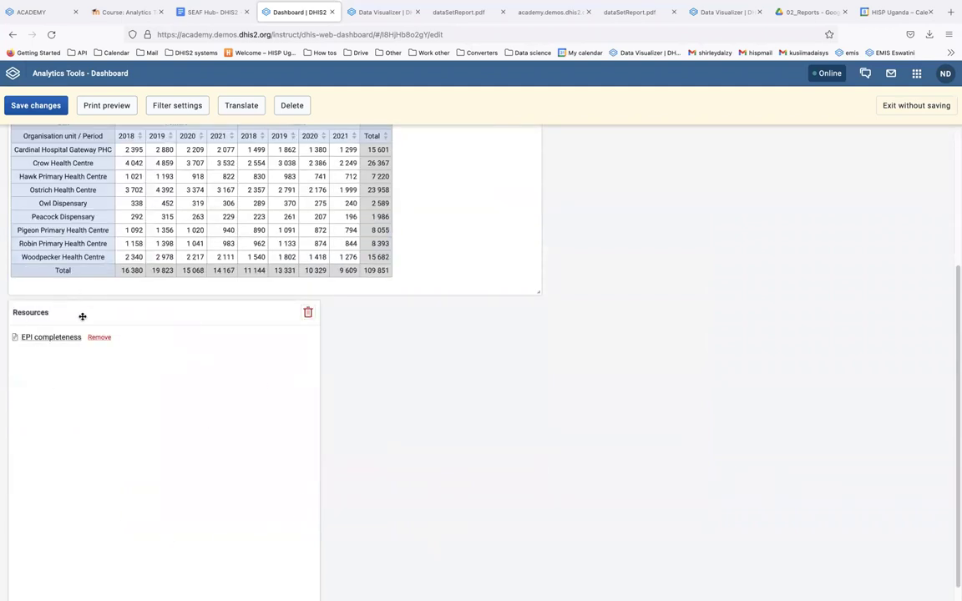
click(31, 106)
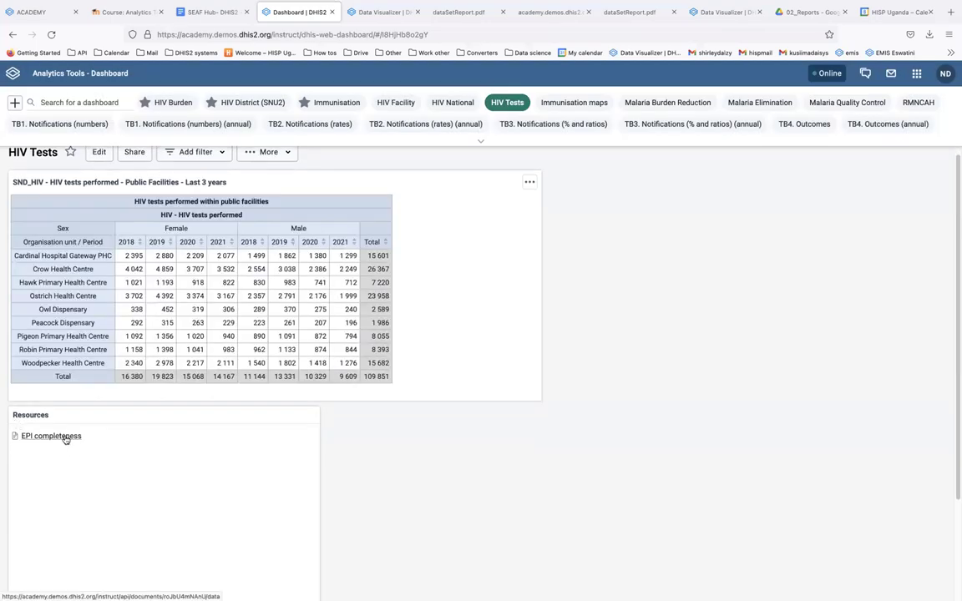
Step: View the EPI completeness resource from the HIV Tests dashboard and return to the dashboard
key(alt+Left)
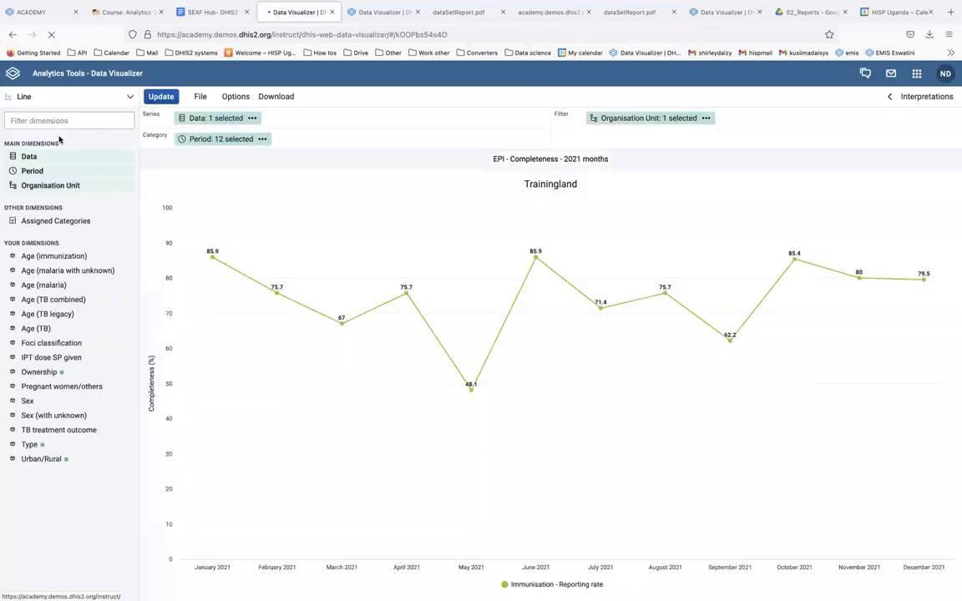
click(16, 81)
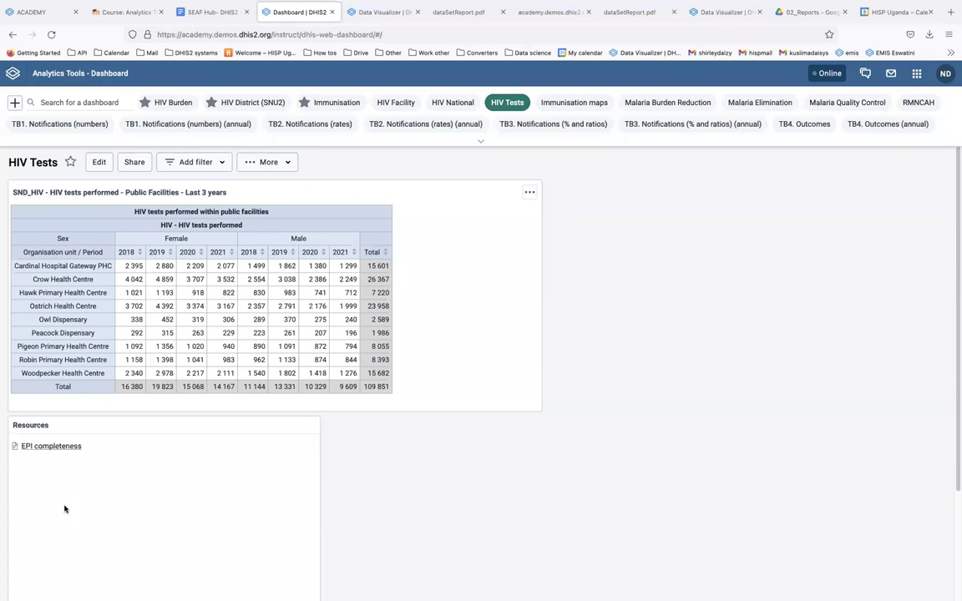
scroll(95, 447, down, 1)
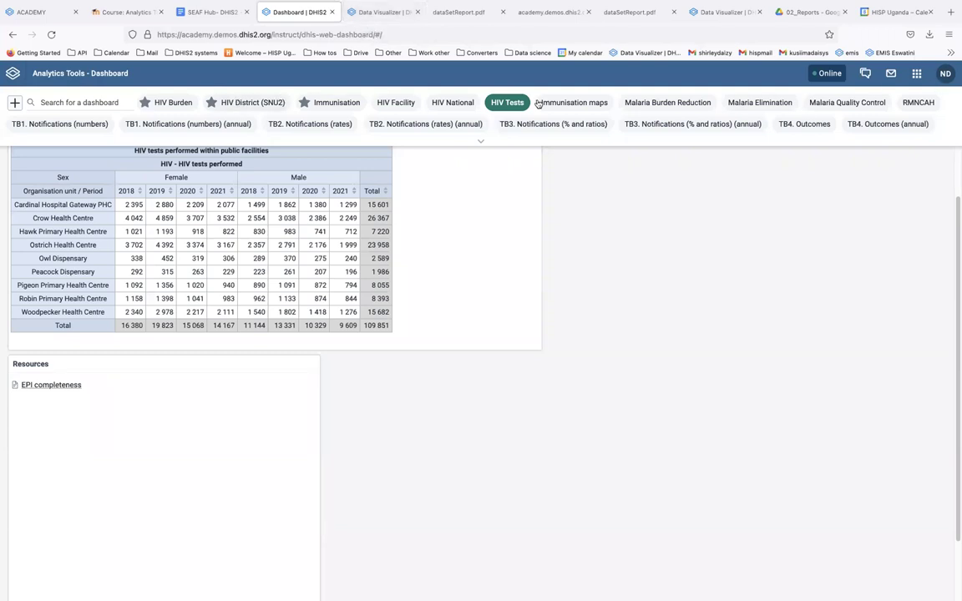
Step: Switch to the Reports app's Resource list and start a new resource named User guide, keeping Upload file as its type
click(917, 73)
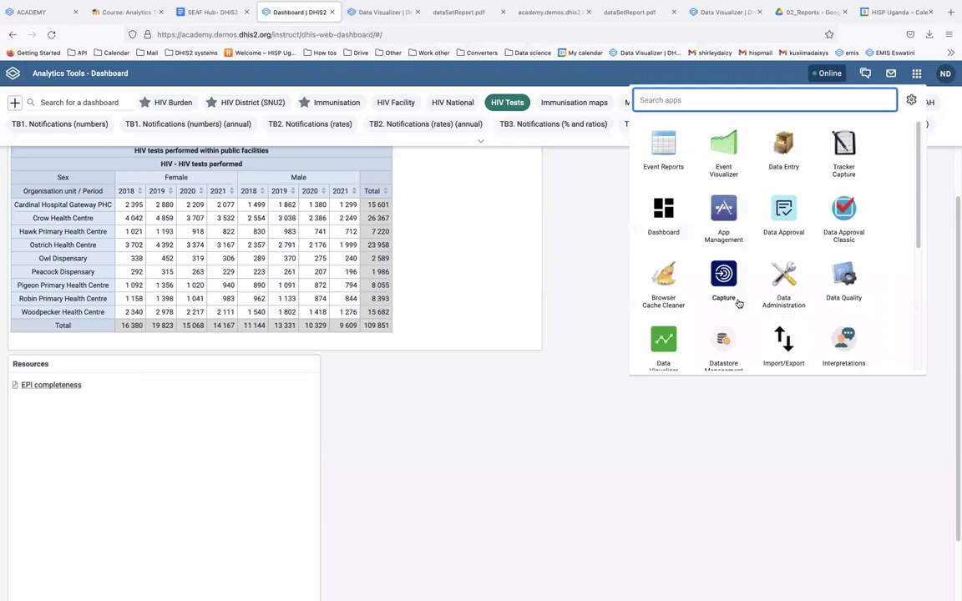
scroll(746, 320, down, 2)
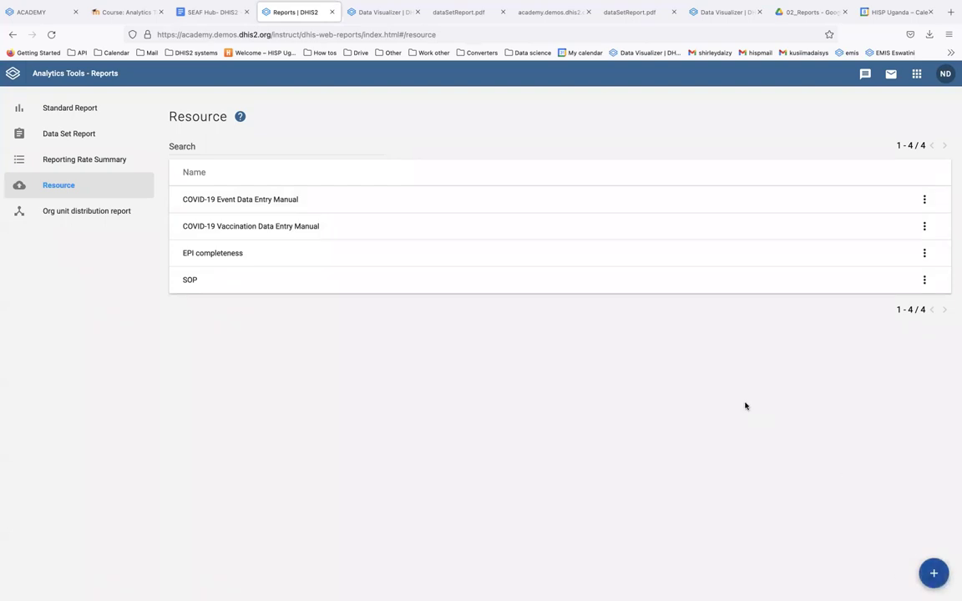
click(933, 574)
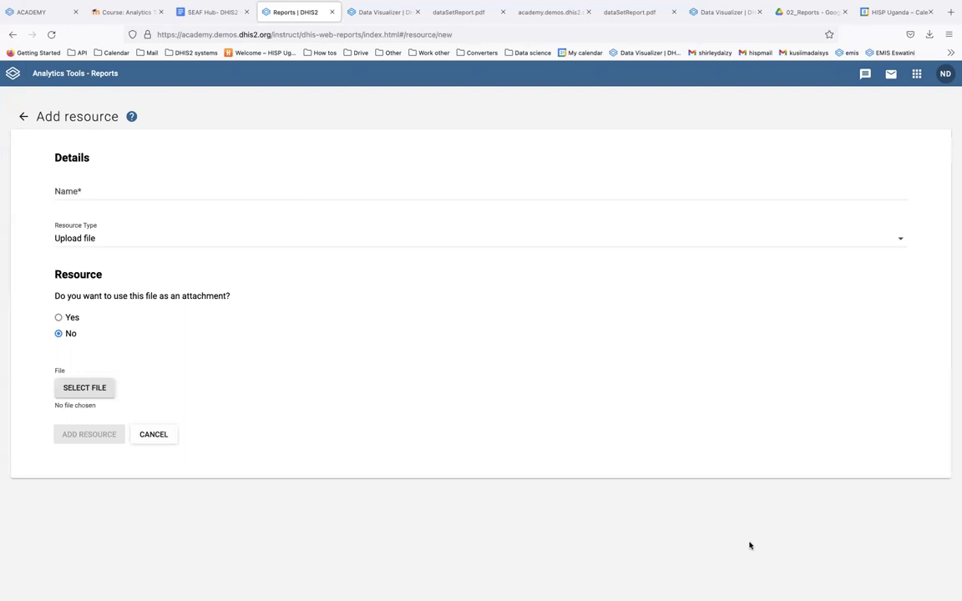
click(81, 183)
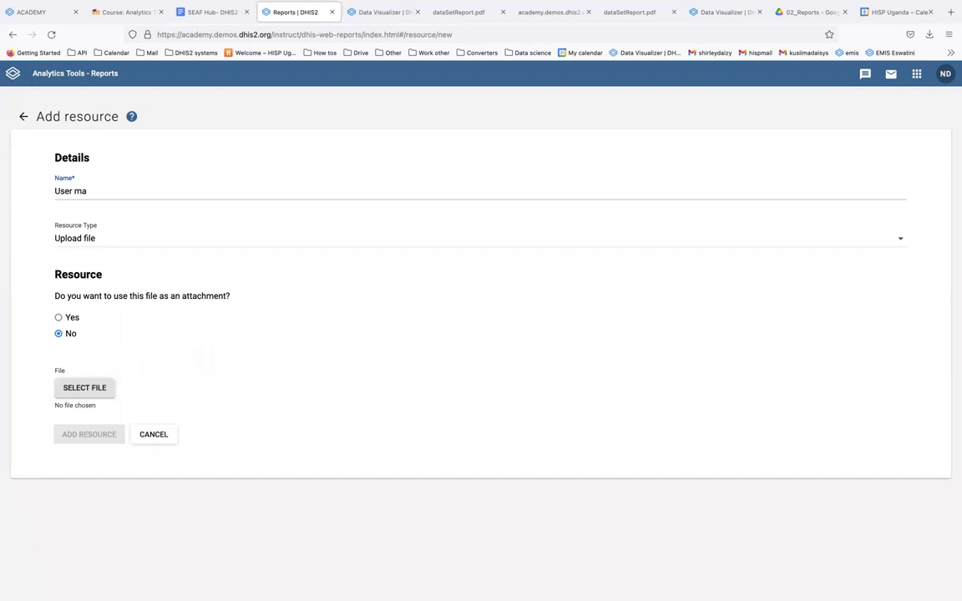
text(User guide)
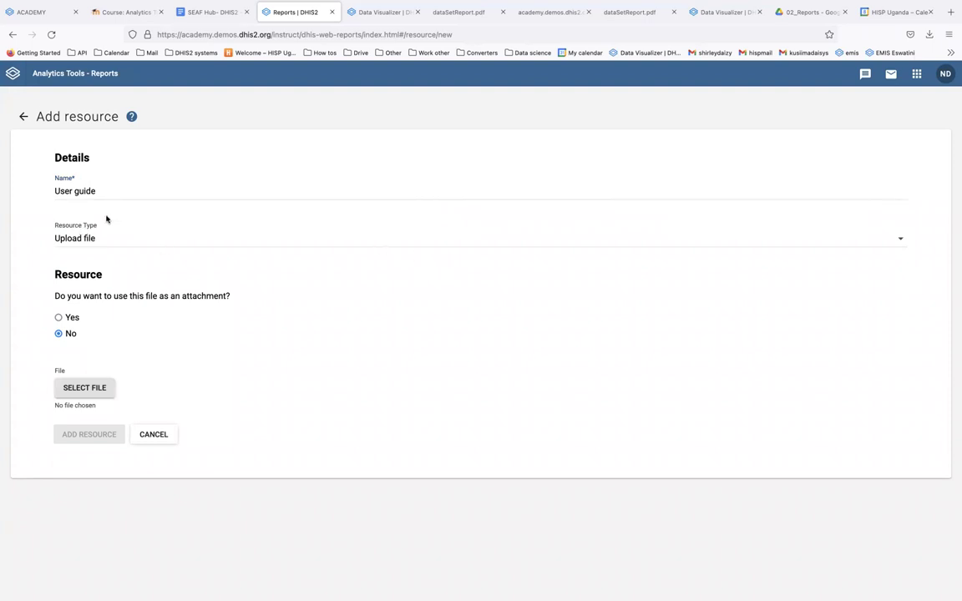
click(83, 240)
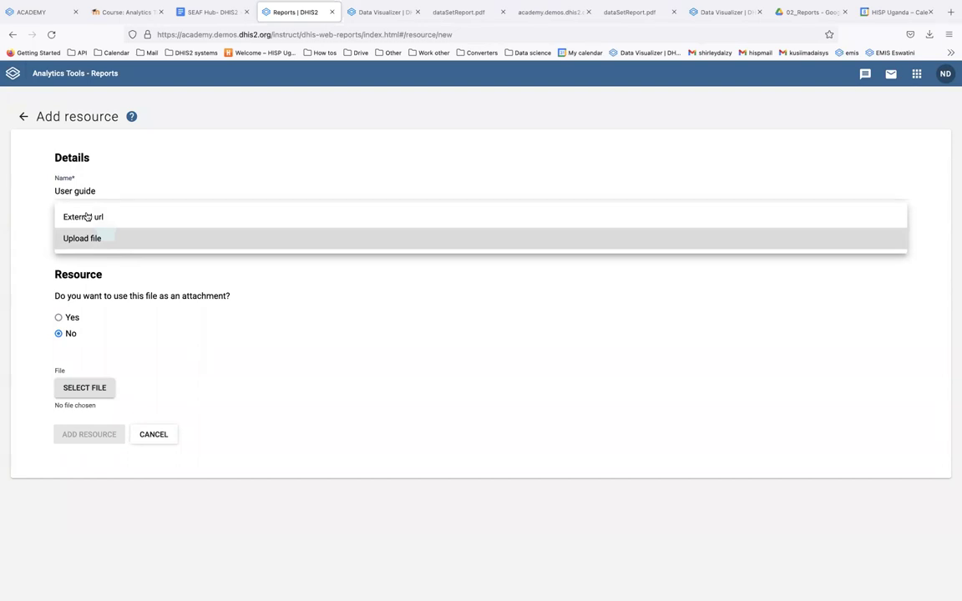
click(83, 239)
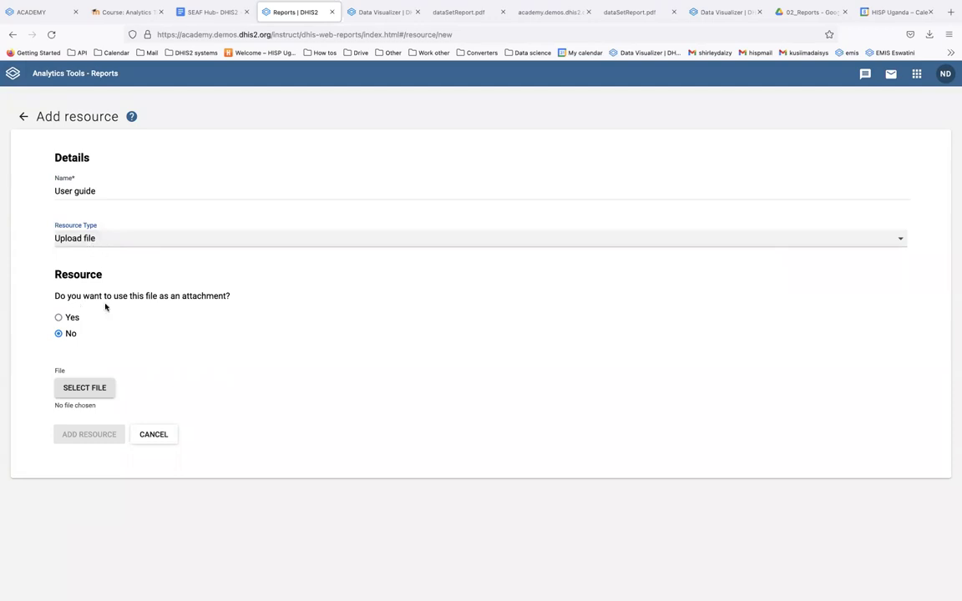
Step: Set the User guide file to be used as an attachment, choose dataSetReport.pdf from Downloads, and add the resource
click(58, 318)
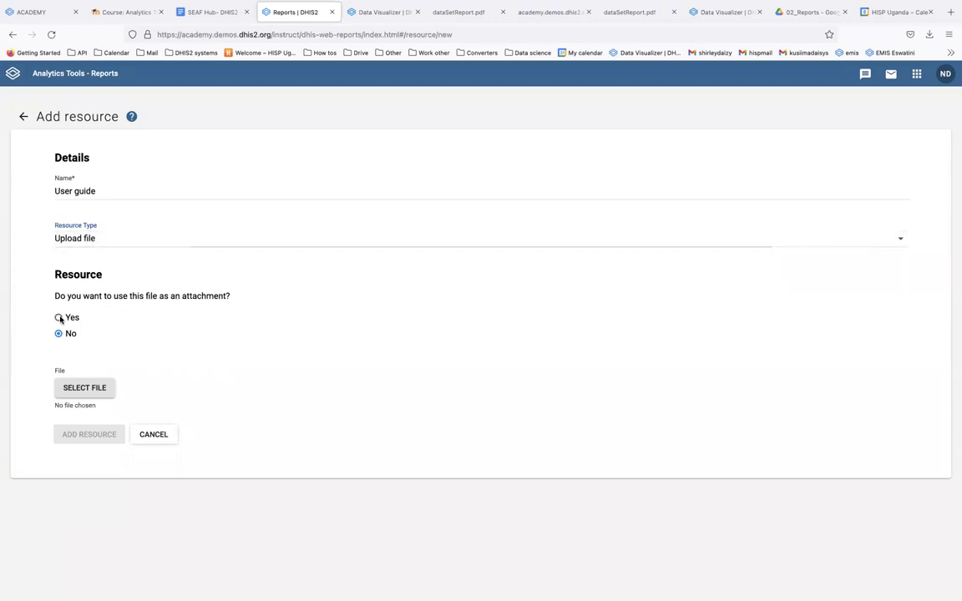
click(83, 388)
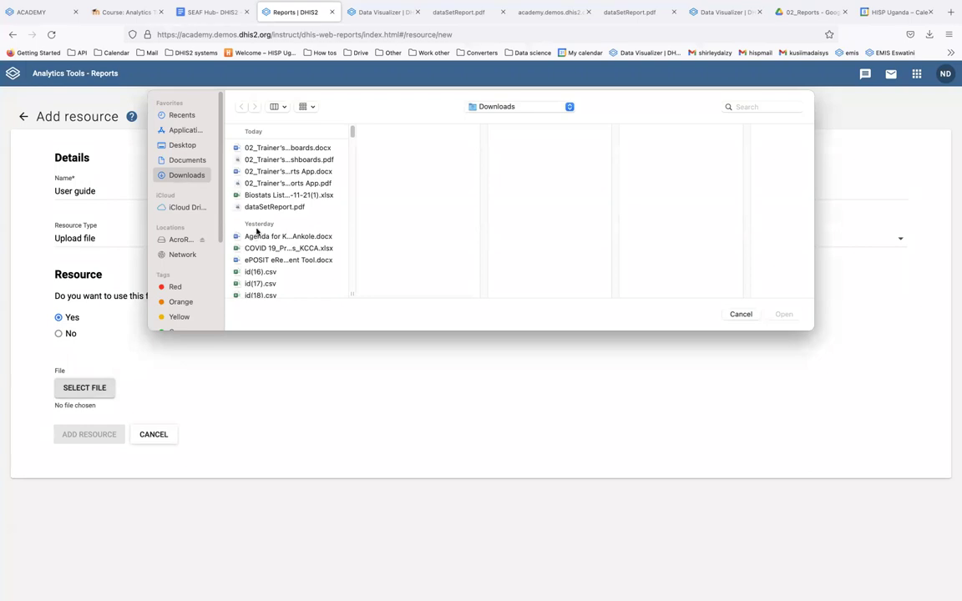
click(274, 207)
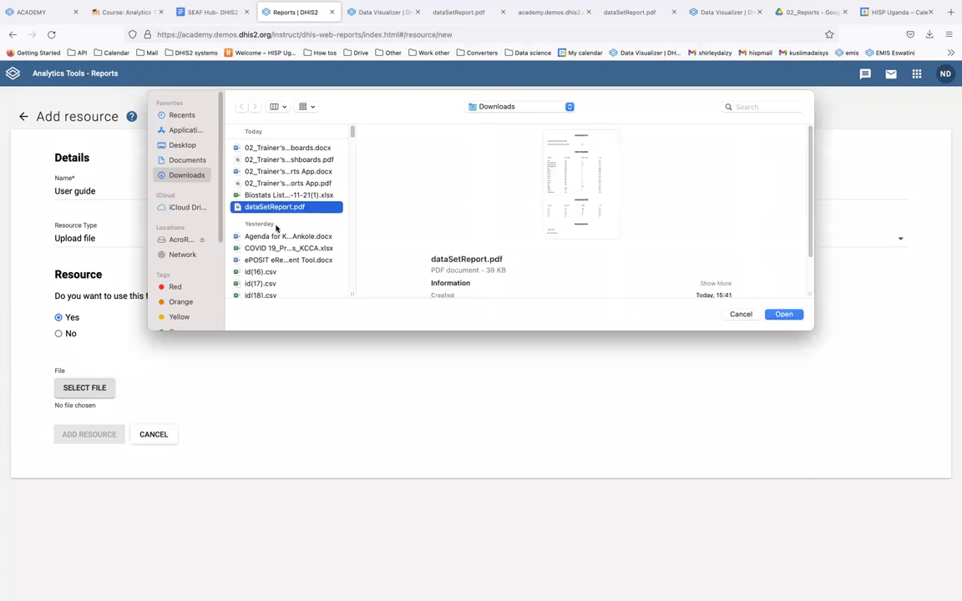
scroll(276, 276, down, 2)
scroll(277, 259, up, 2)
click(797, 317)
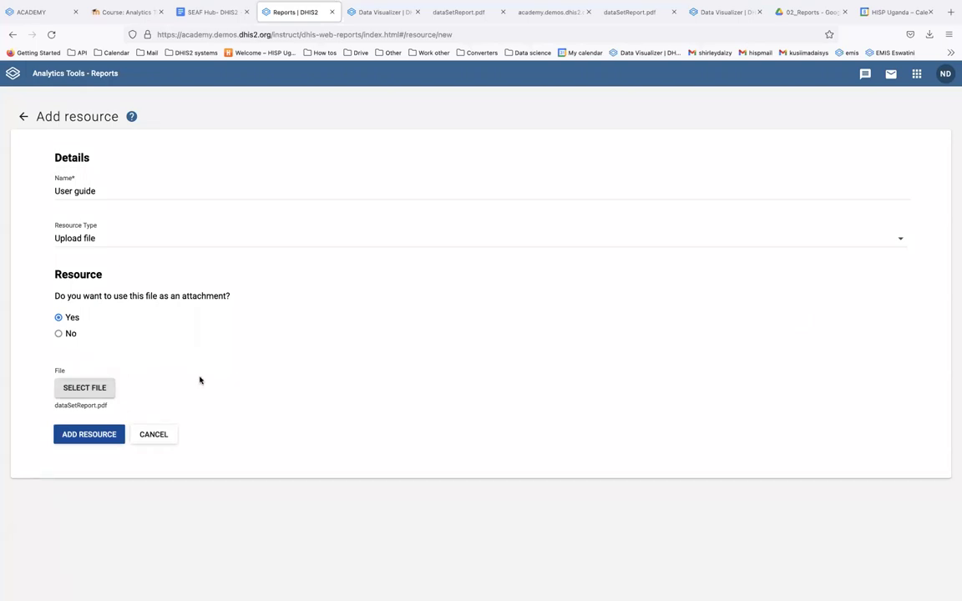
click(104, 437)
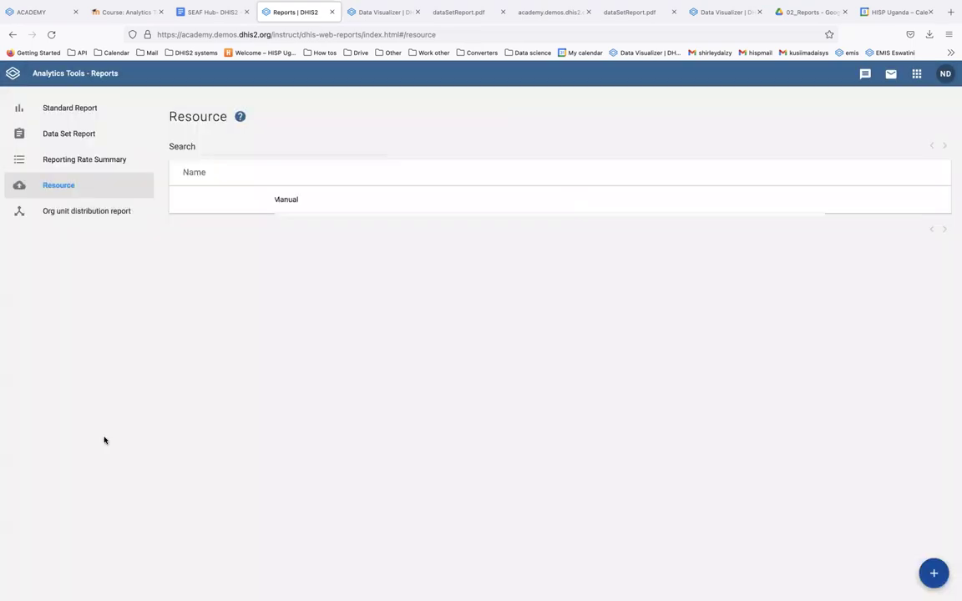
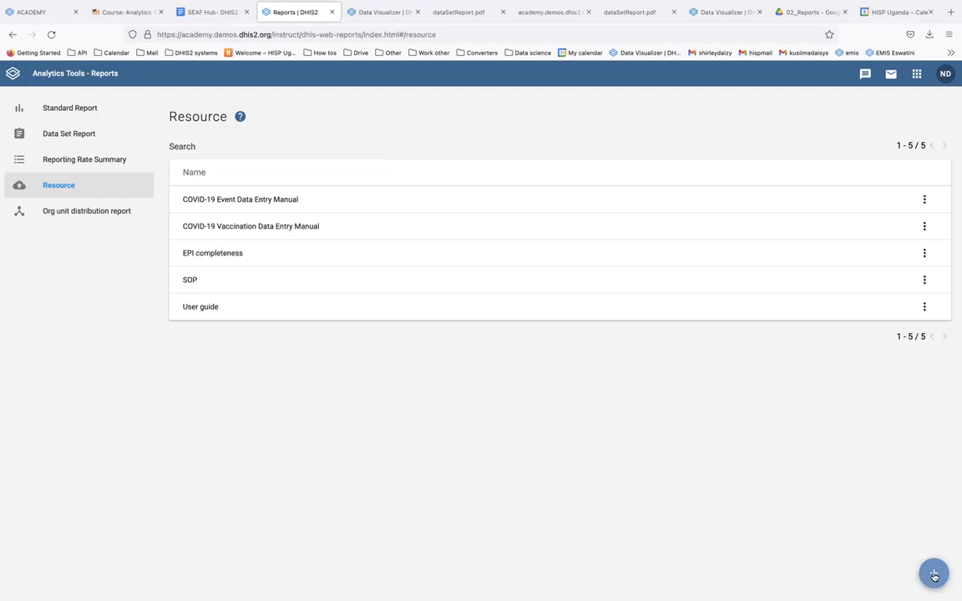
Step: Start a new resource named Information on malaria and set its resource type to External url
click(935, 576)
click(59, 191)
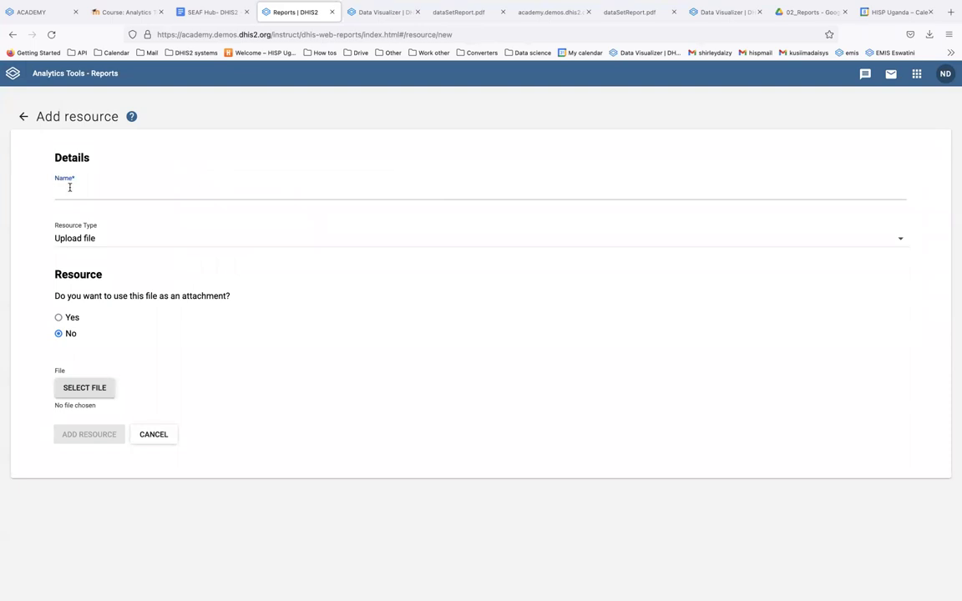
text(Information on malaria)
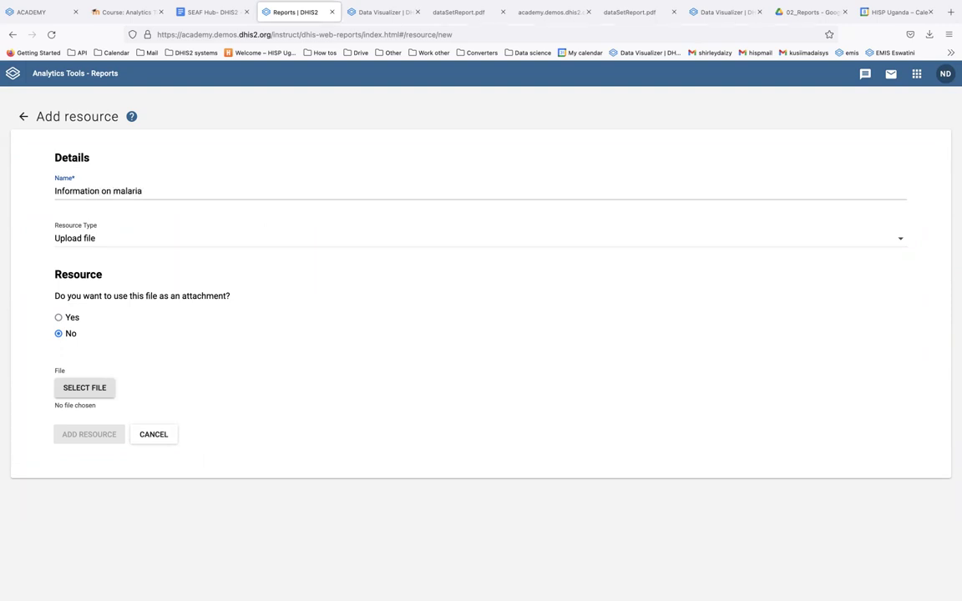
click(79, 239)
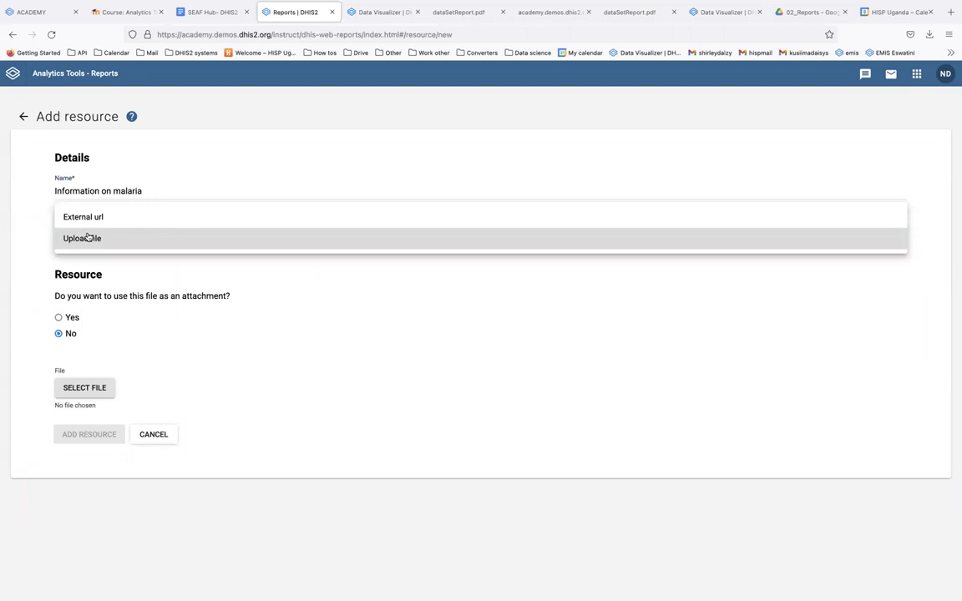
click(84, 215)
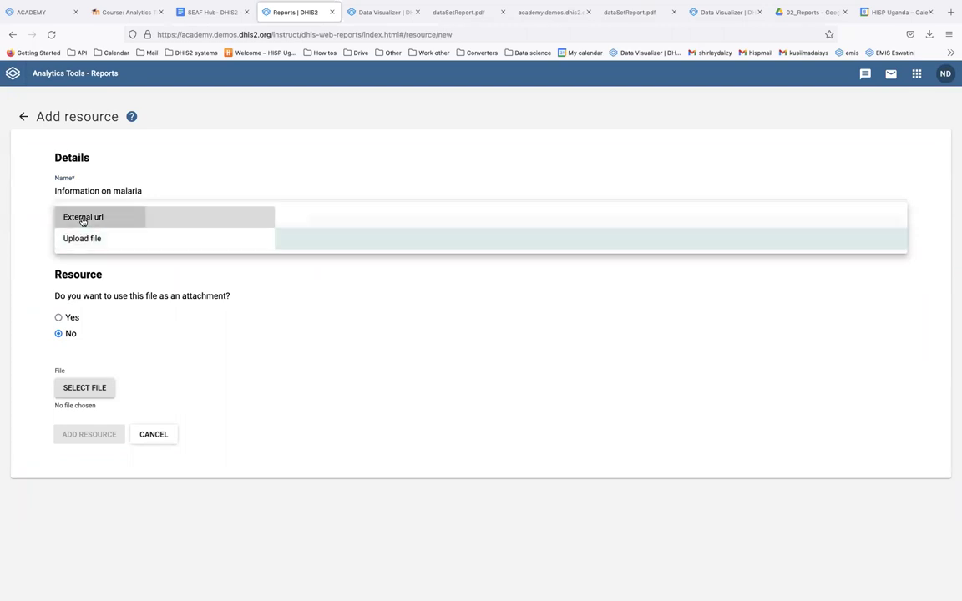
click(132, 308)
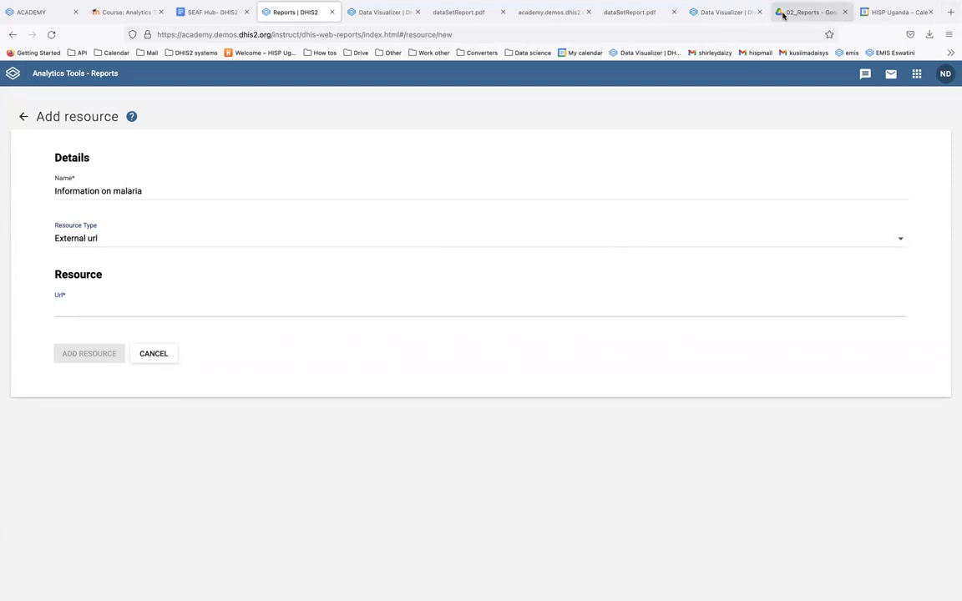
Step: Search the web for malaria in a new browser tab, open the WHO malaria fact sheet, and copy its web address
key(ctrl+t)
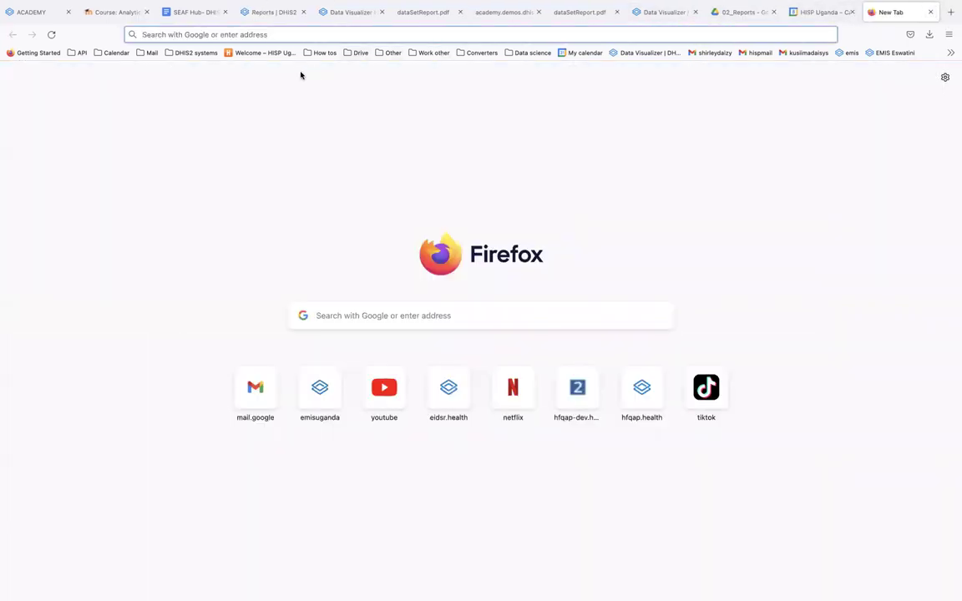
text(malaria)
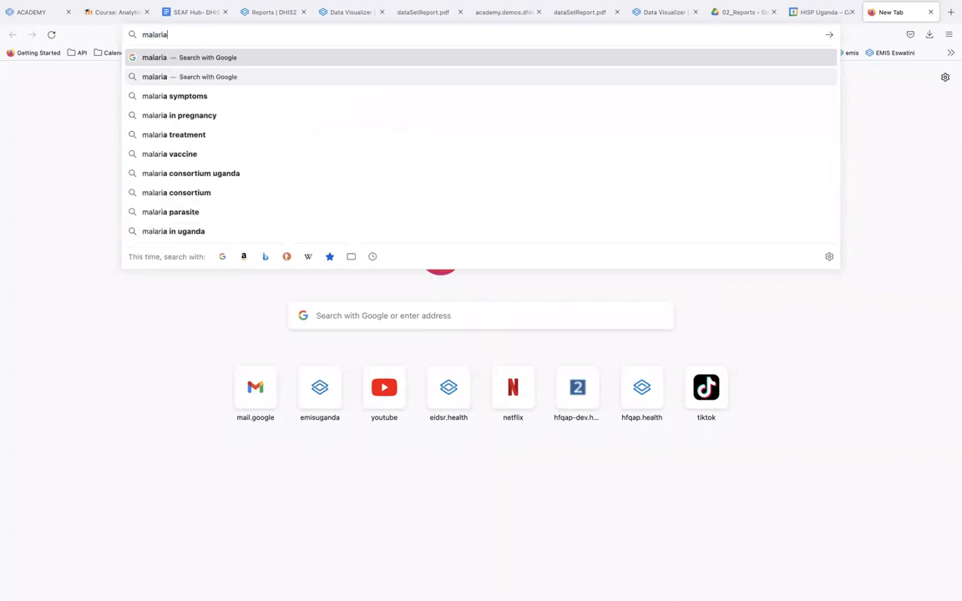
key(Return)
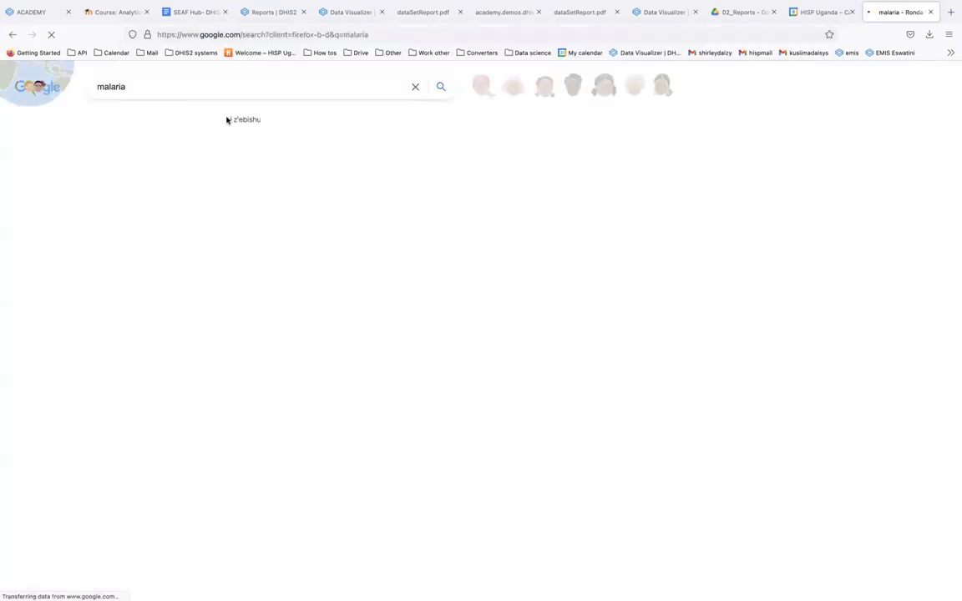
click(163, 461)
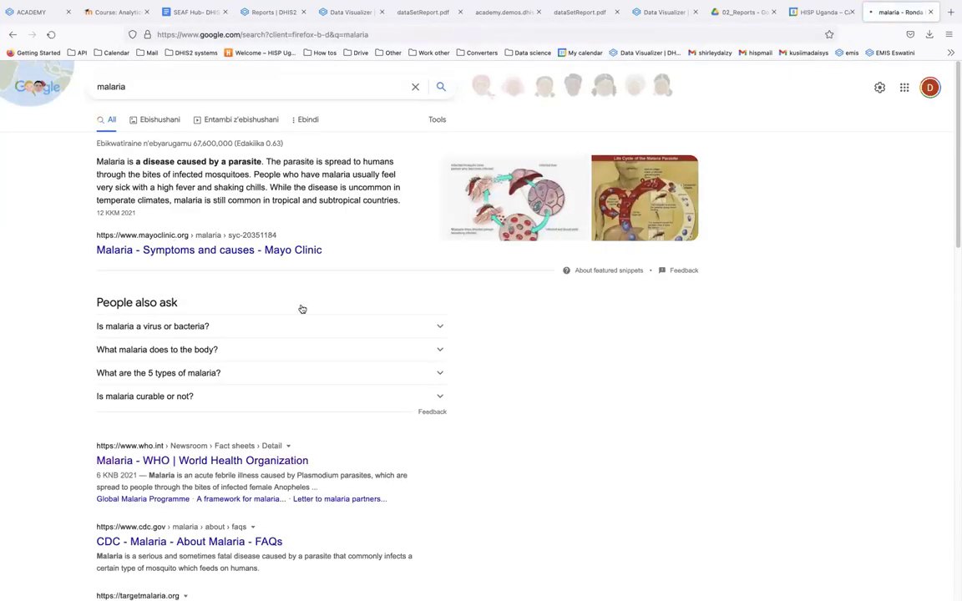
click(210, 35)
right_click(210, 35)
click(225, 82)
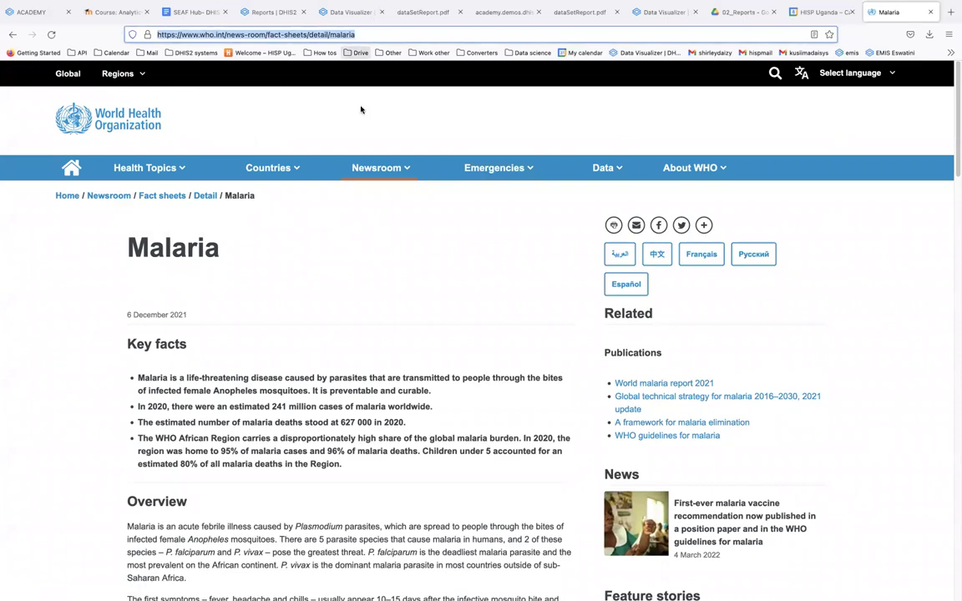
mouse_move(652, 22)
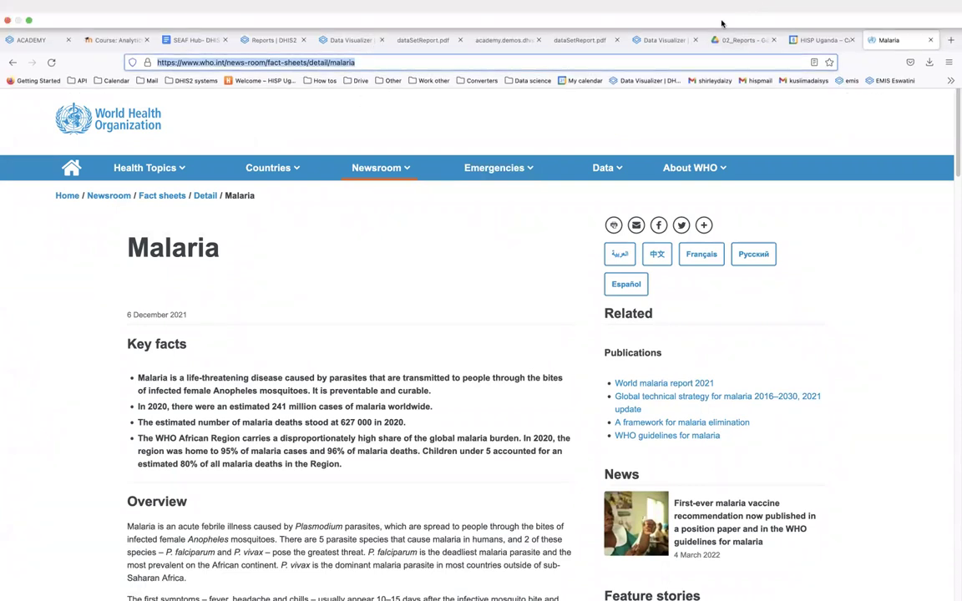
click(264, 41)
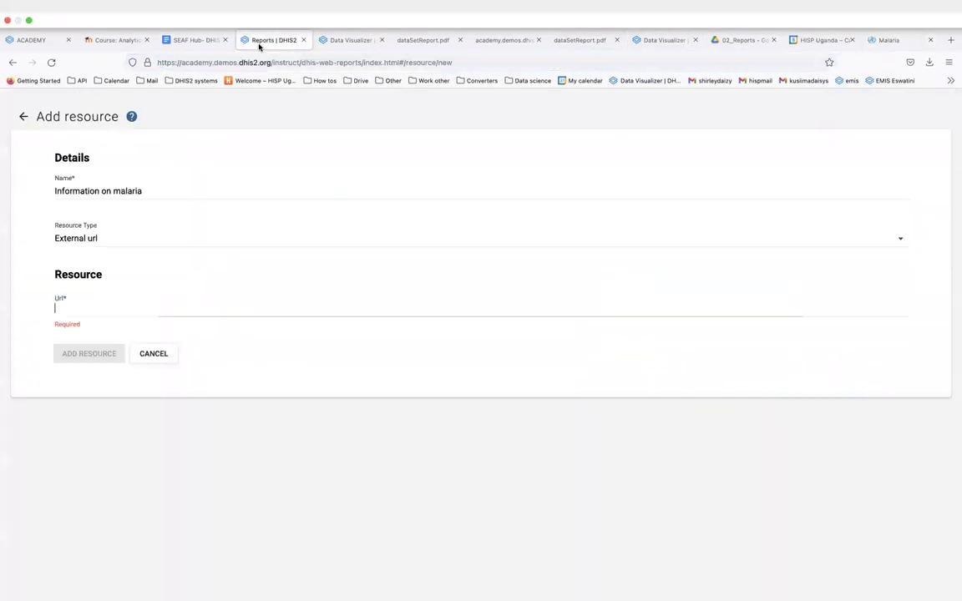
key(super+v)
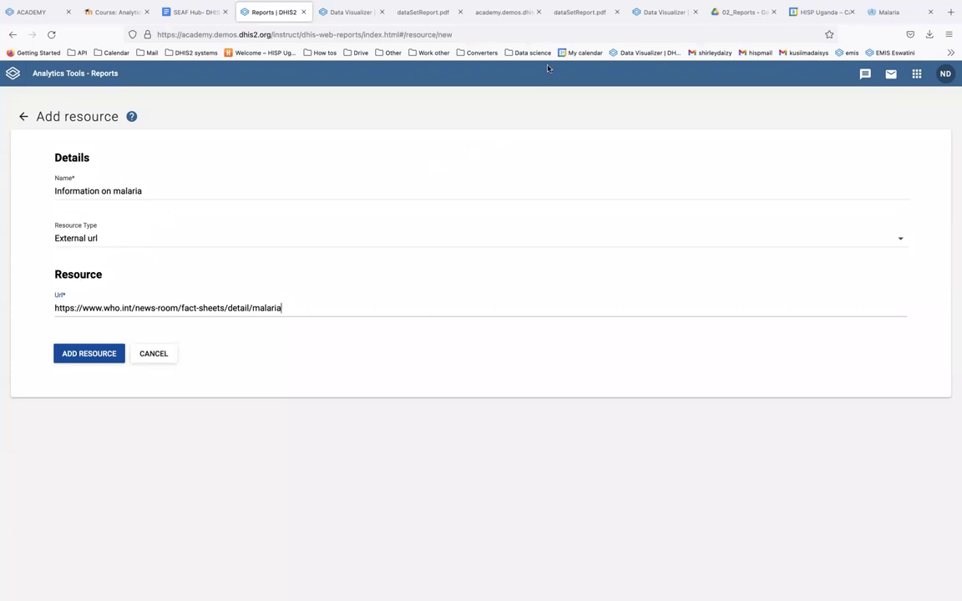
click(96, 354)
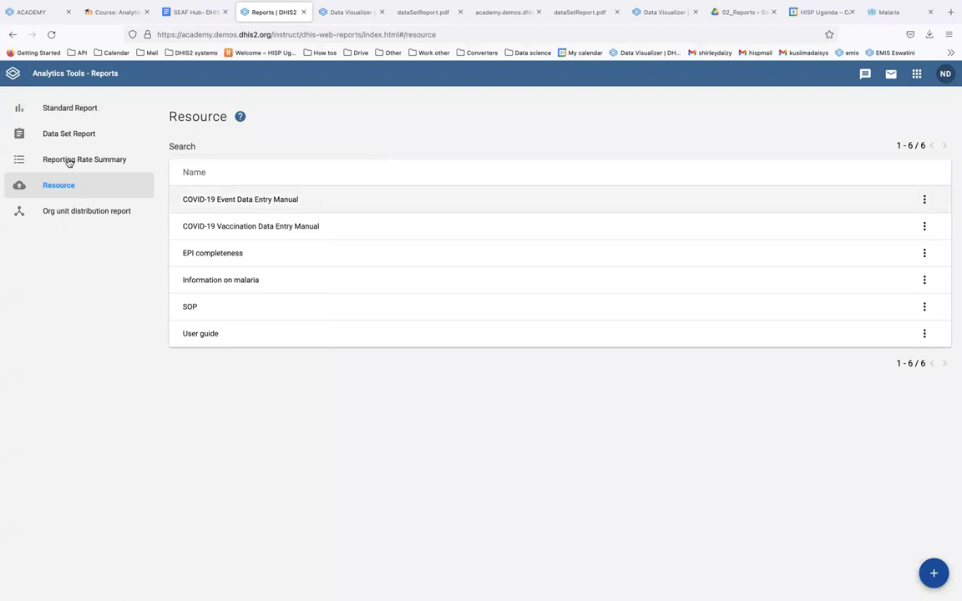
Step: Switch to the Dashboard app, edit the HIV Tests dashboard, search its items for information on, and insert the Information on malaria resource
click(9, 77)
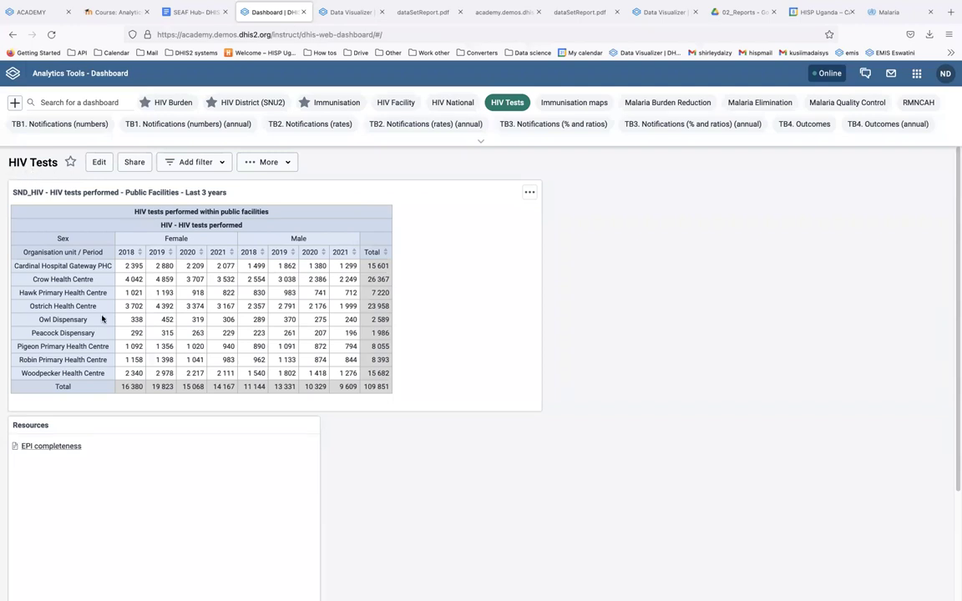
click(99, 164)
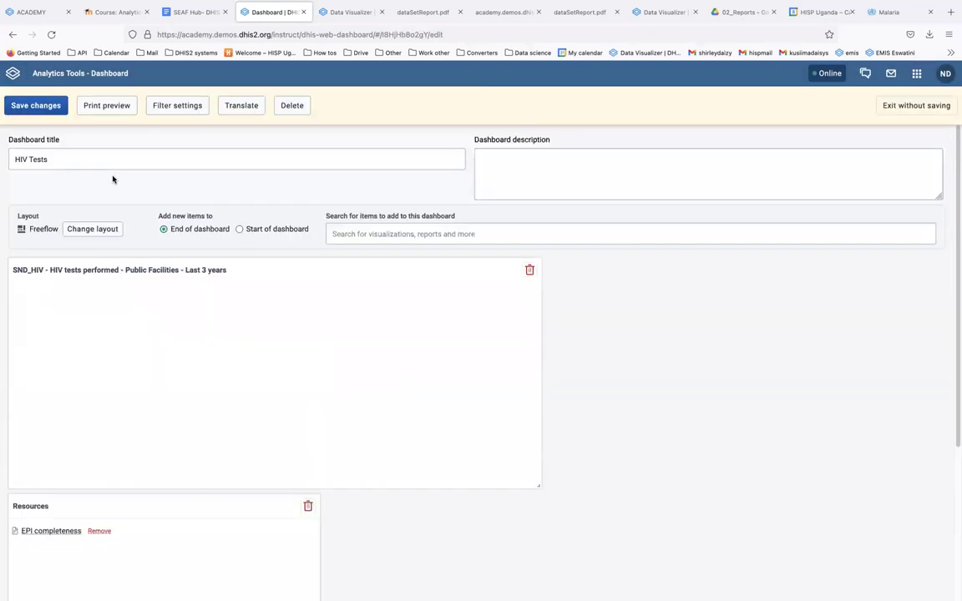
scroll(288, 431, down, 1)
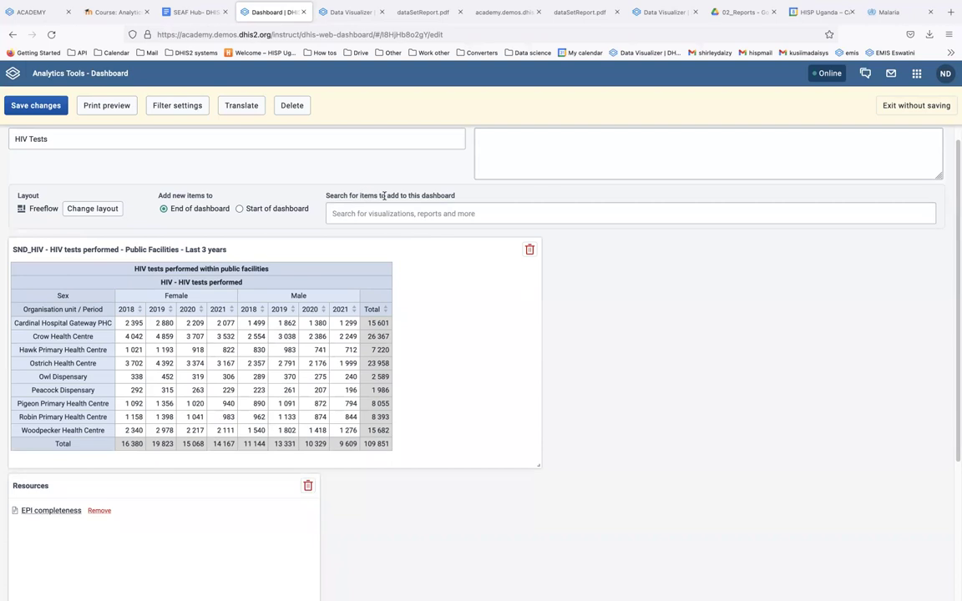
click(403, 214)
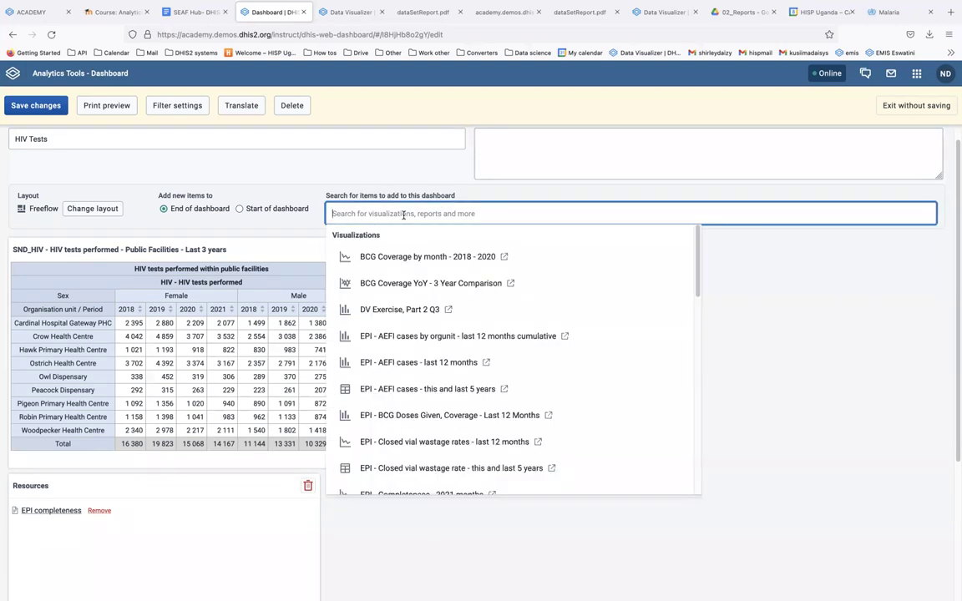
text(information on)
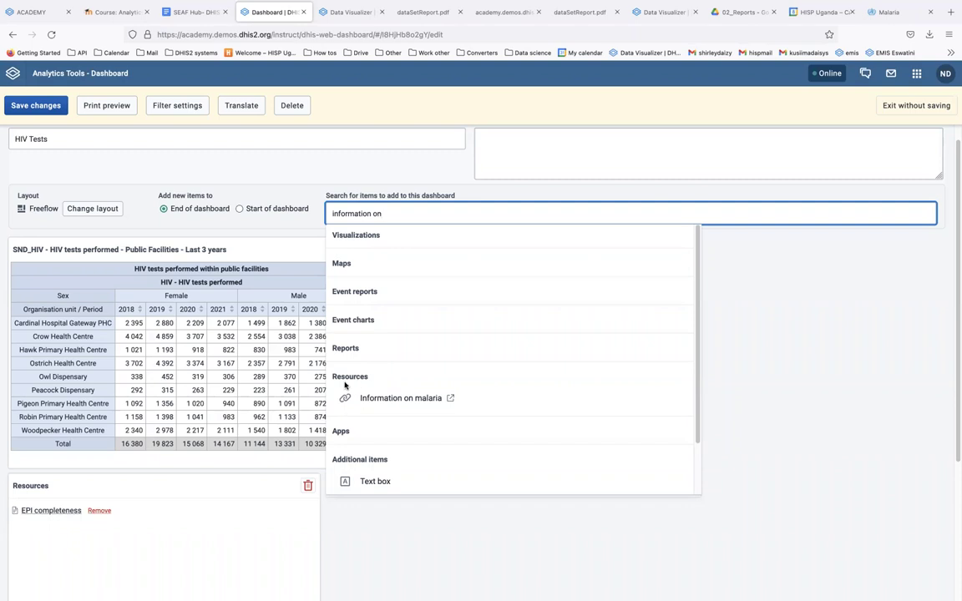
mouse_move(359, 395)
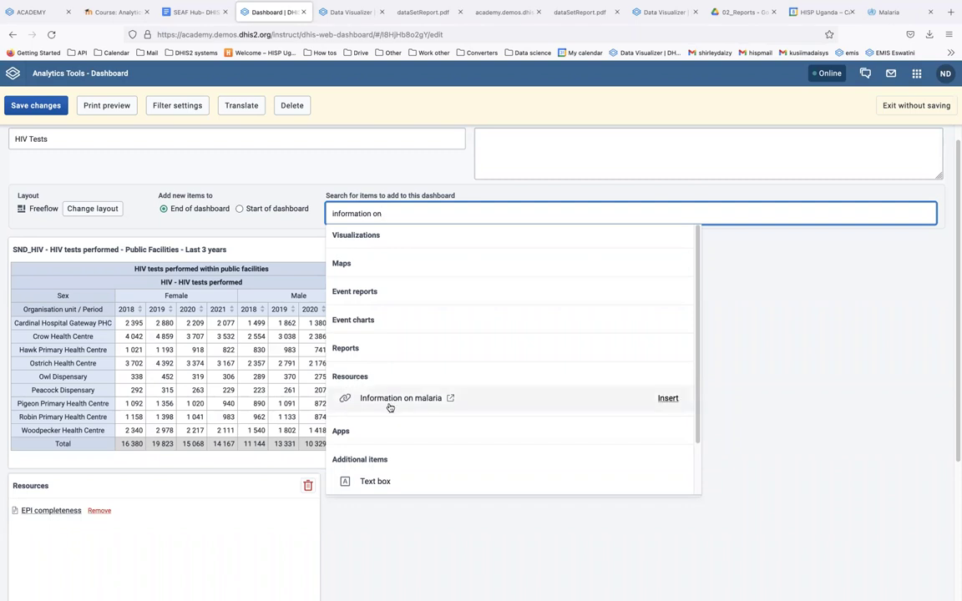
click(668, 399)
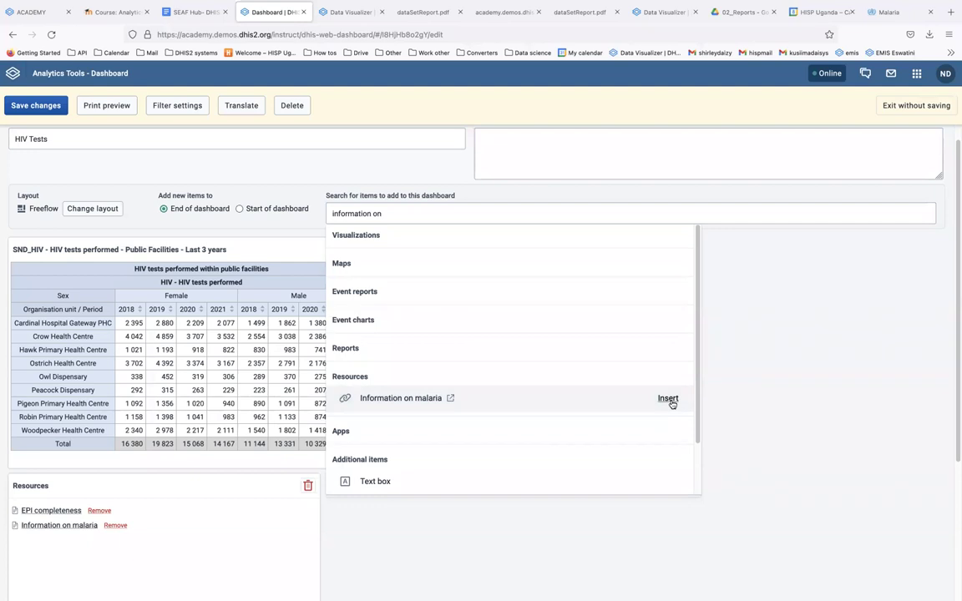
Step: Search the dashboard items for user gui, insert the User guide resource, and save the HIV Tests dashboard changes
click(392, 214)
text(us)
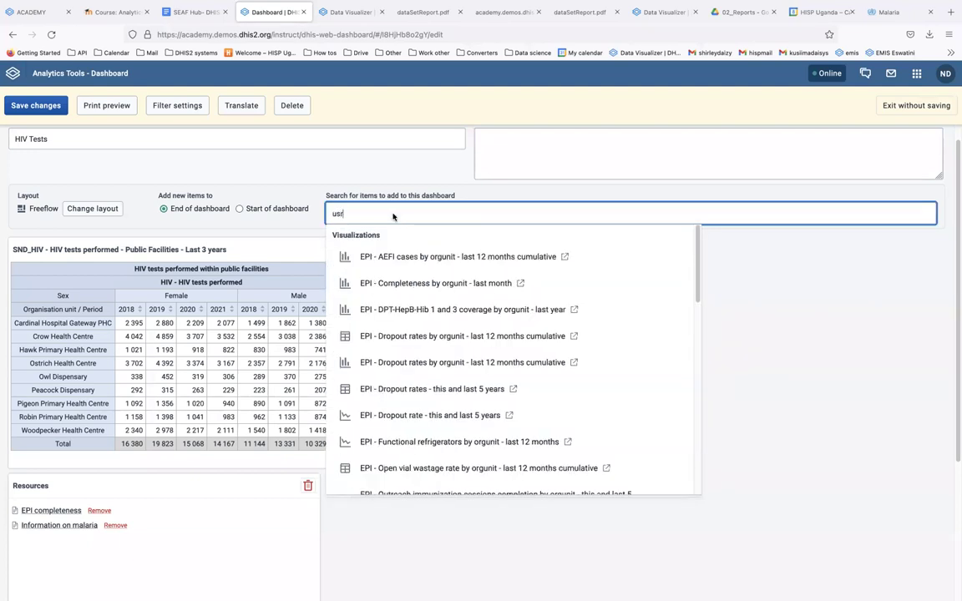
text(er gui)
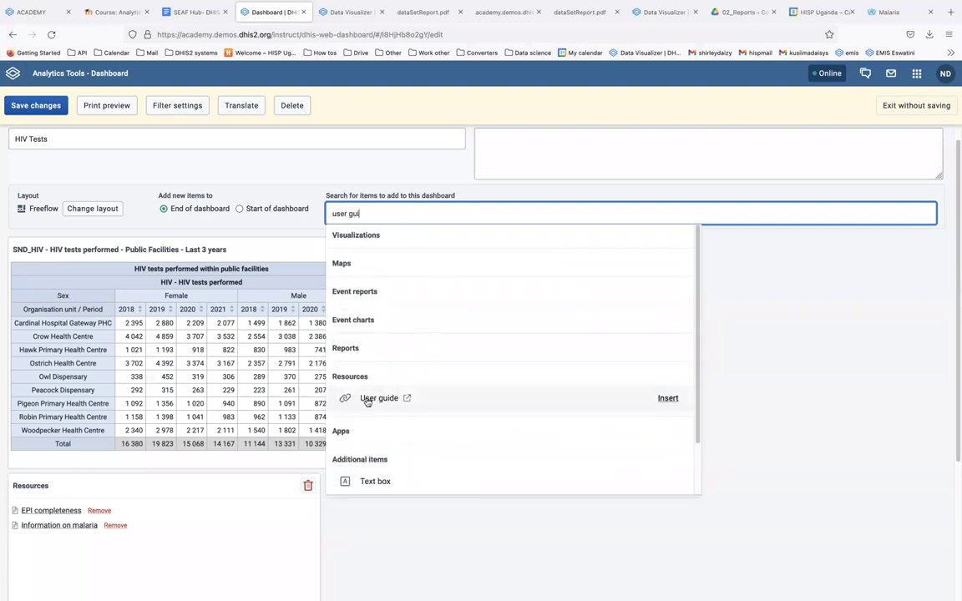
mouse_move(369, 401)
click(670, 399)
click(497, 550)
scroll(382, 529, down, 3)
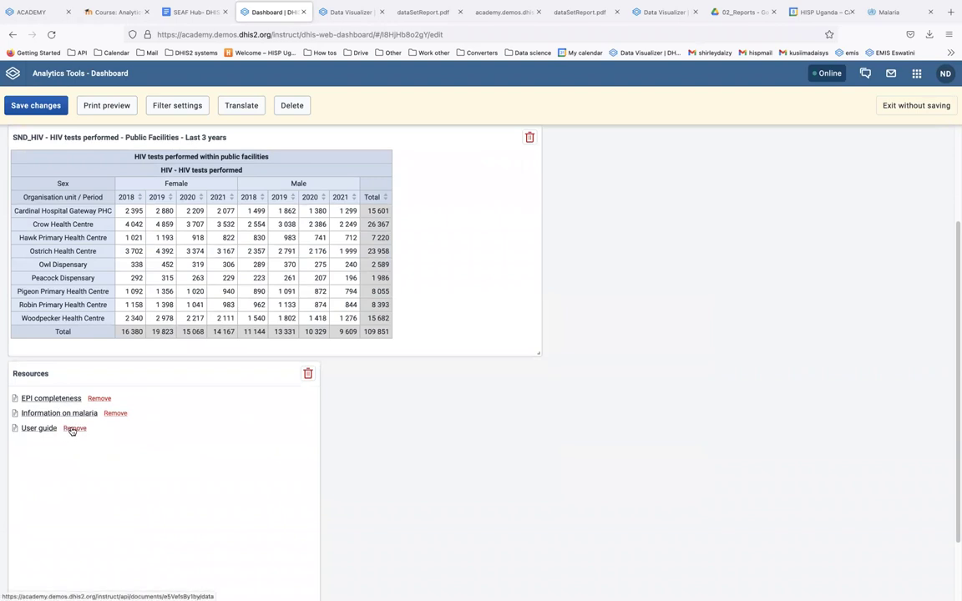
scroll(207, 480, down, 2)
scroll(207, 476, up, 5)
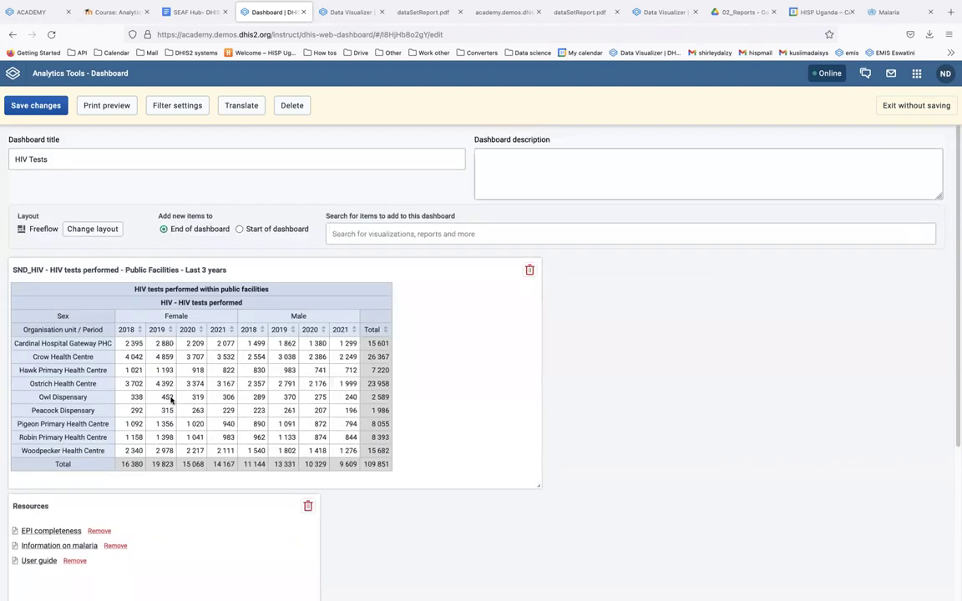
click(50, 106)
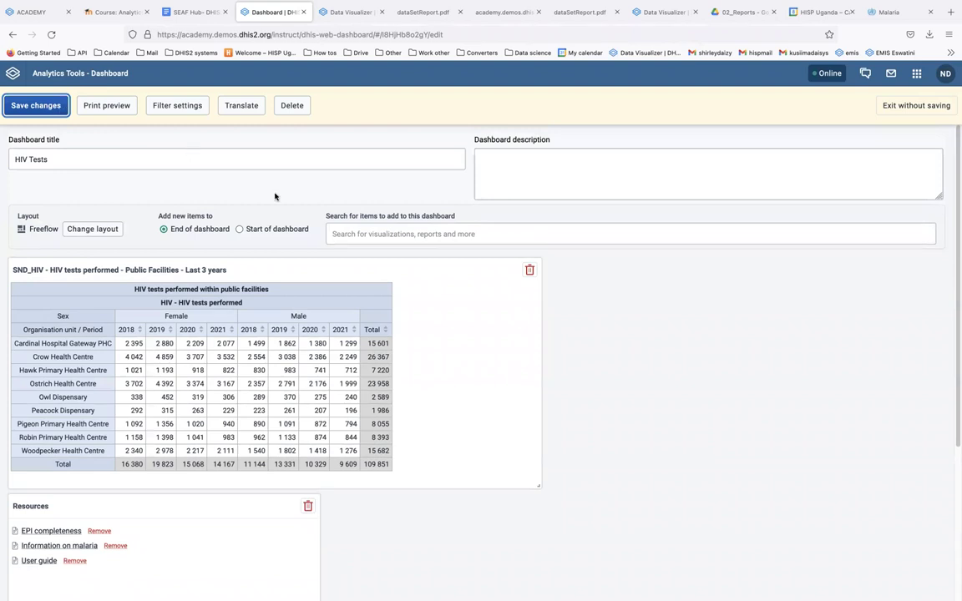
Step: View the Information on malaria resource from the HIV Tests dashboard and return to the dashboard
scroll(64, 451, down, 1)
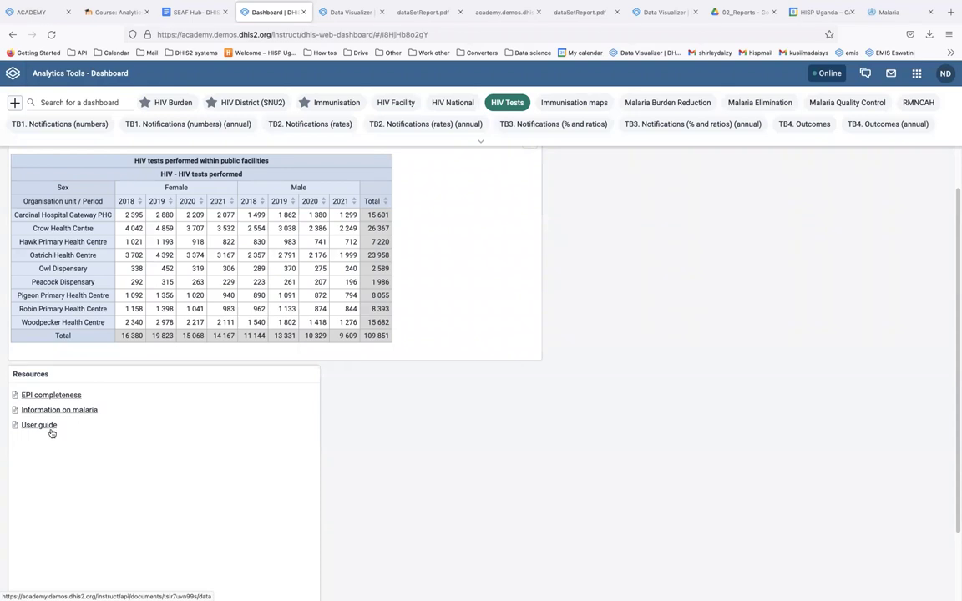
click(53, 410)
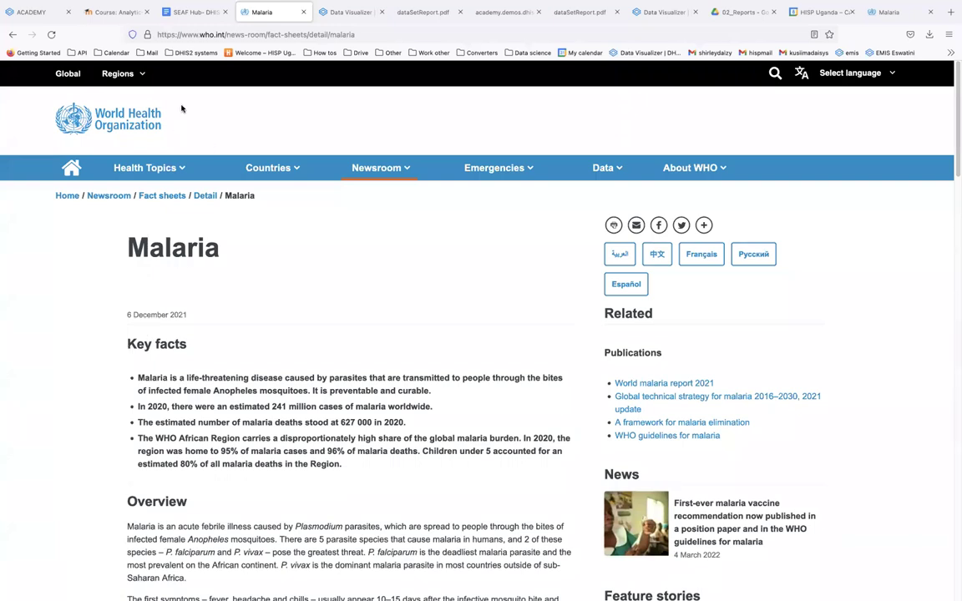
mouse_move(256, 6)
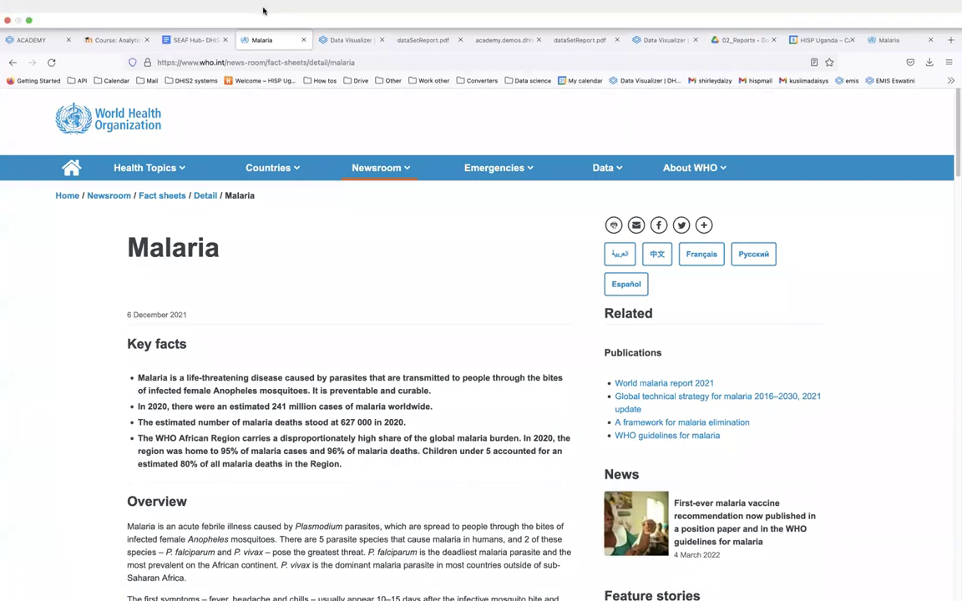
right_click(12, 62)
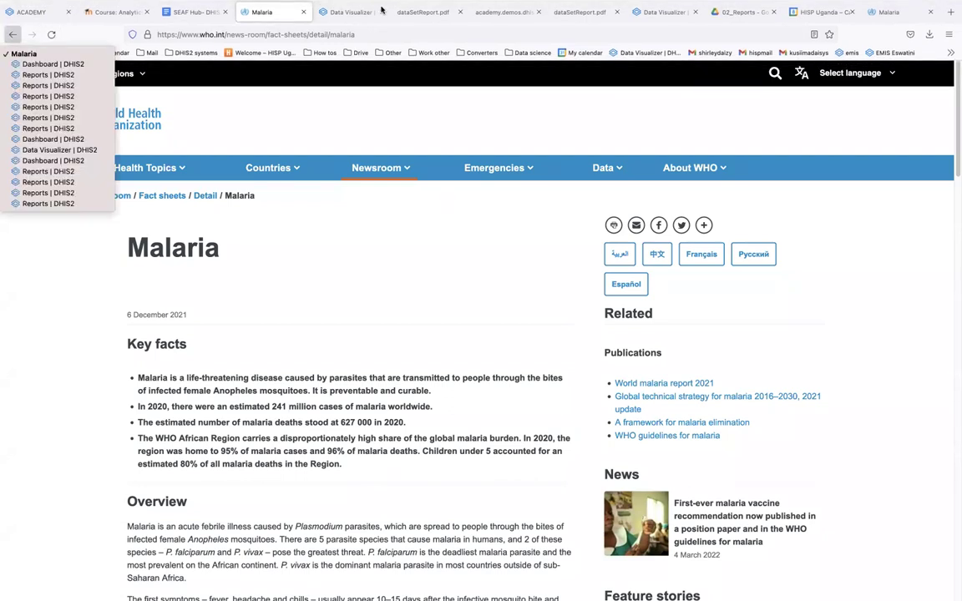
click(70, 67)
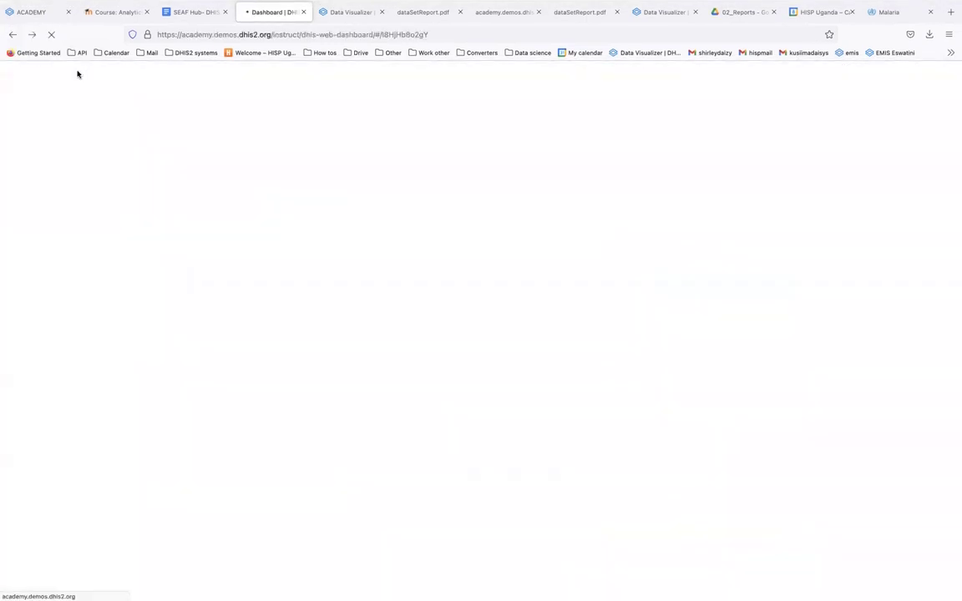
mouse_move(438, 13)
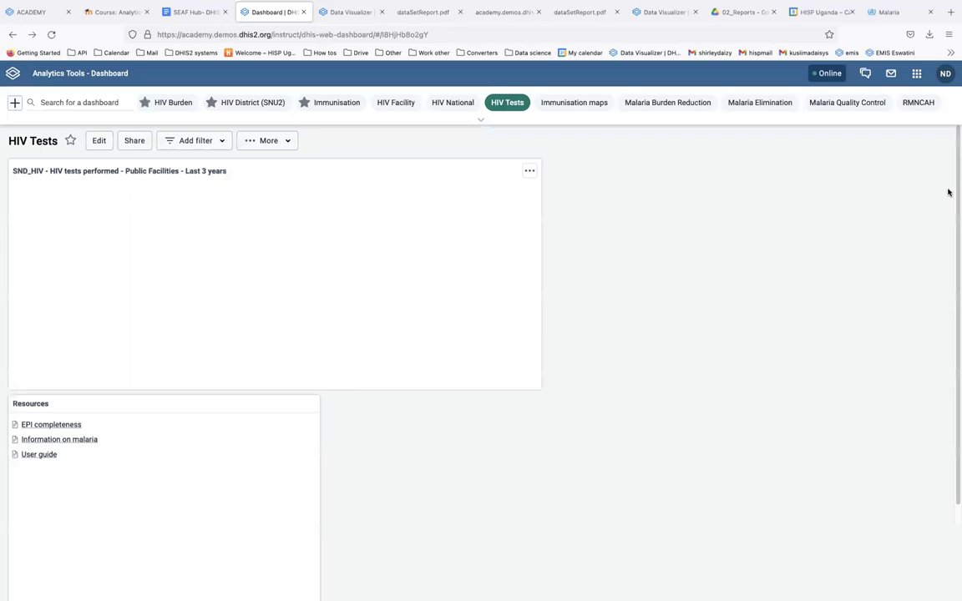